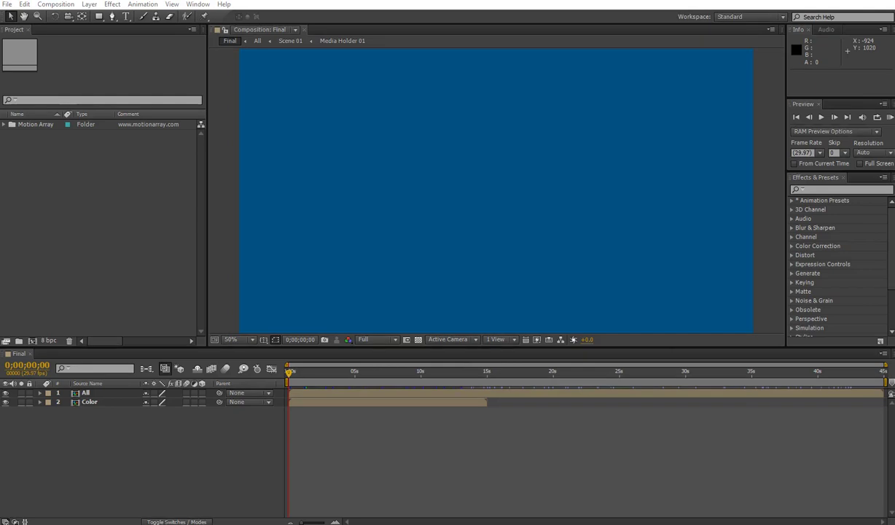
# - Open the All precomp from Motion Array > 02. Final Comp > Final and scrub through Scene 01
pyautogui.click(40, 124)
pyautogui.click(4, 125)
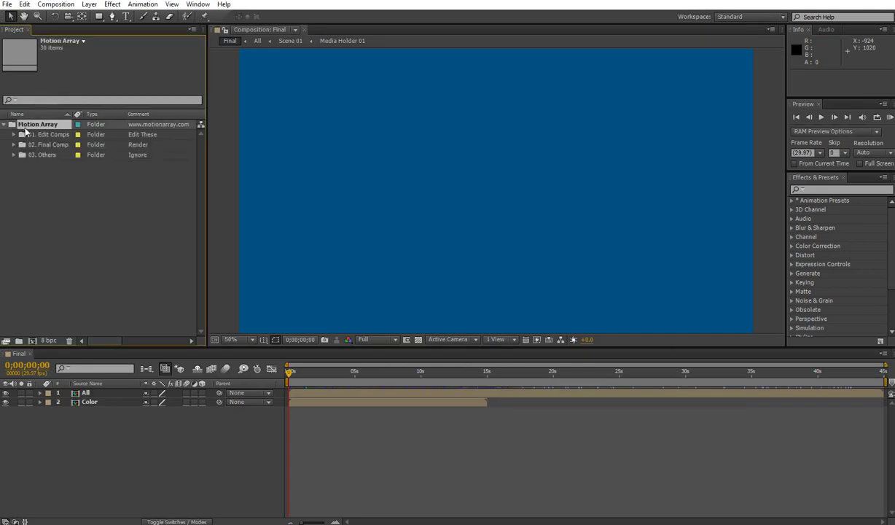
pyautogui.click(46, 145)
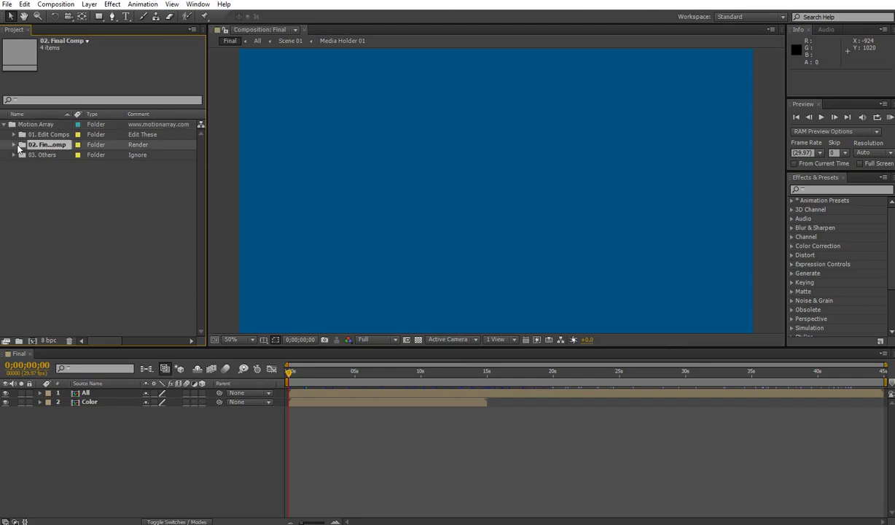
pyautogui.click(13, 145)
pyautogui.click(45, 155)
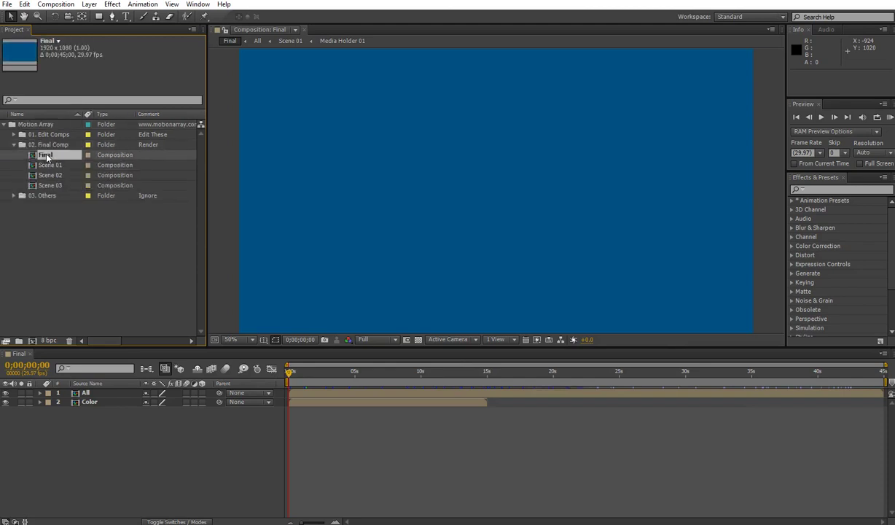
pyautogui.doubleClick(94, 394)
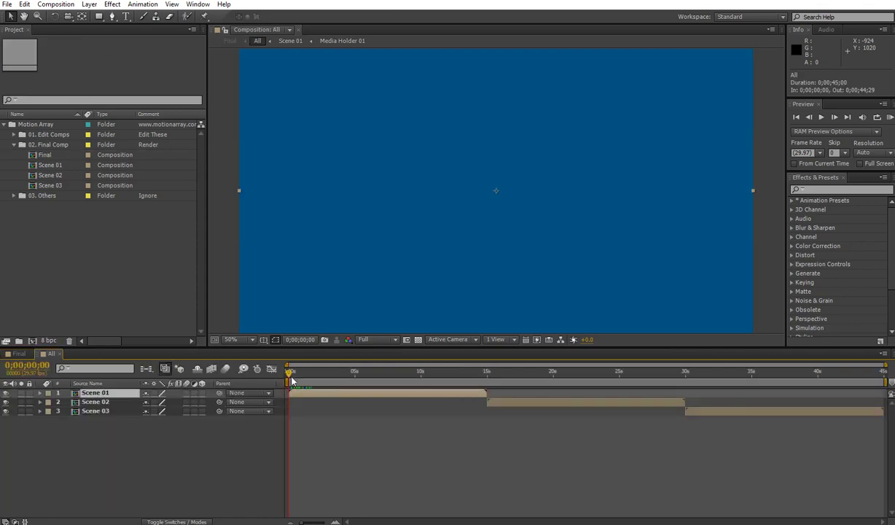
pyautogui.moveTo(292, 374)
pyautogui.mouseDown()
pyautogui.moveTo(830, 369)
pyautogui.moveTo(376, 372)
pyautogui.mouseUp()
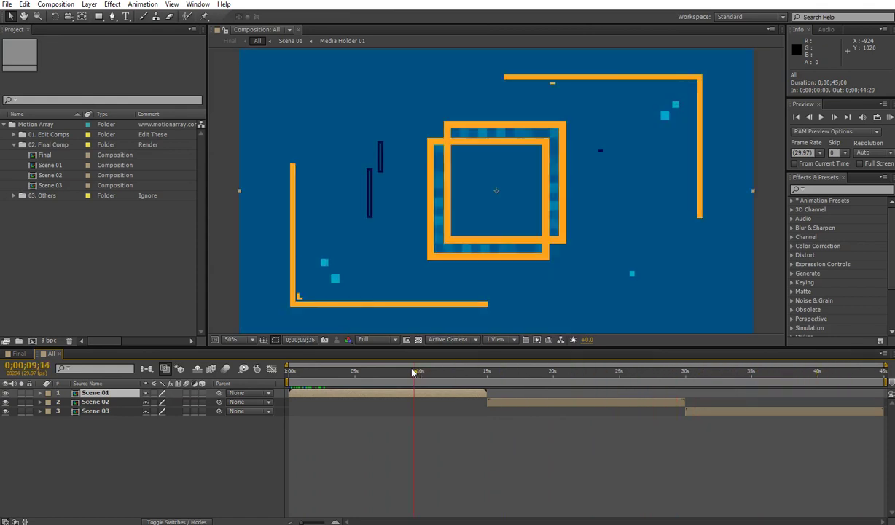
# - Open Scene 01, scrub back to about 4 seconds, and inspect its Logo Holder01 and Media Holder 01 layers
pyautogui.doubleClick(102, 393)
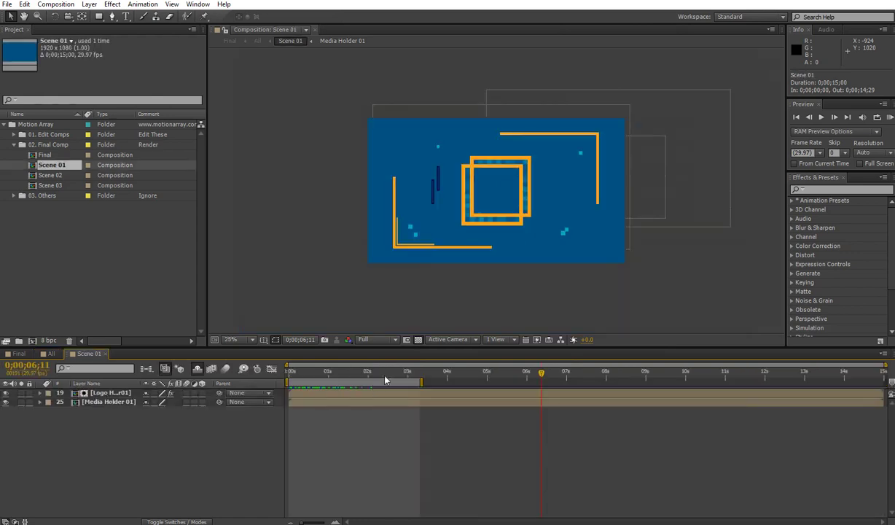
pyautogui.moveTo(541, 373); pyautogui.dragTo(357, 375)
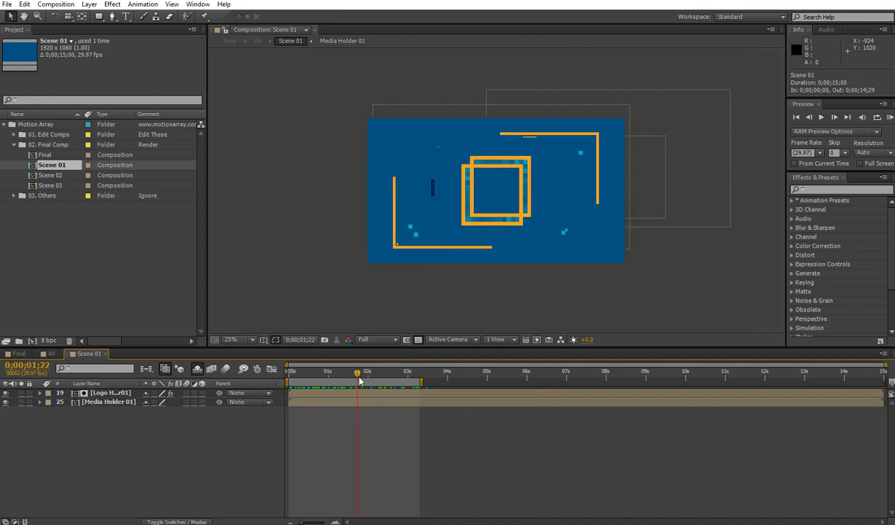
pyautogui.click(106, 393)
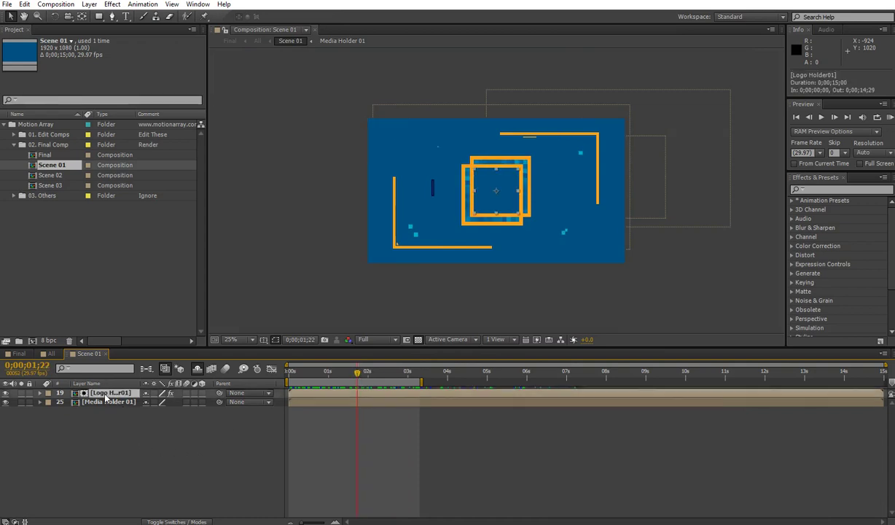
pyautogui.keyDown('shift'); pyautogui.click(106, 403); pyautogui.keyUp('shift')
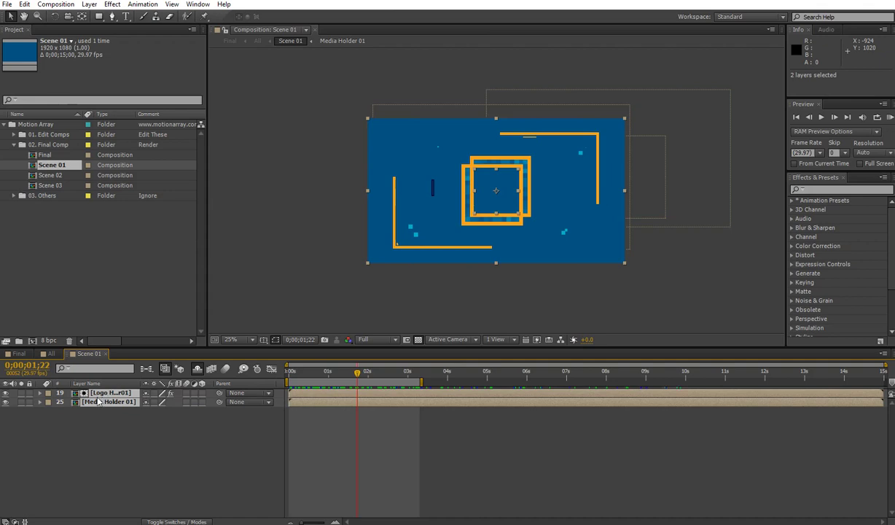
pyautogui.click(118, 421)
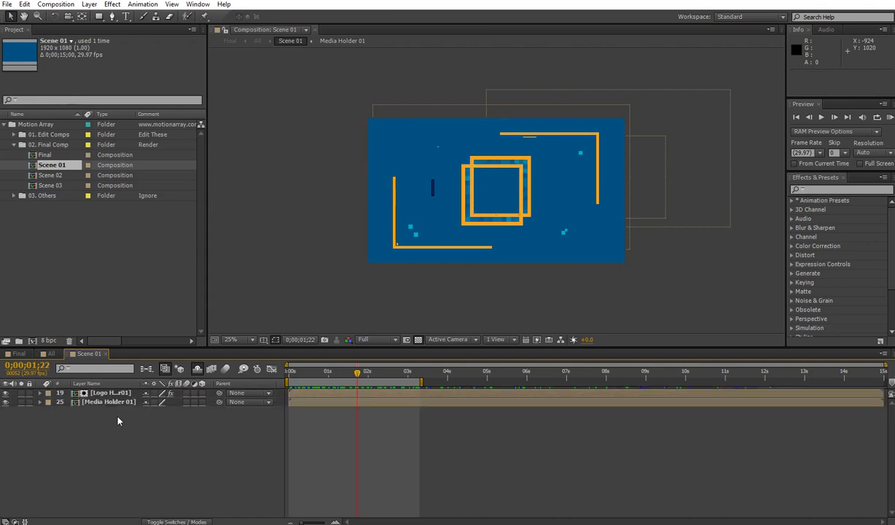
# - Collapse 02. Final Comp, expand 01. Edit Comps > Logo Holder, and select Logo Holder01
pyautogui.click(36, 144)
pyautogui.click(14, 145)
pyautogui.click(16, 136)
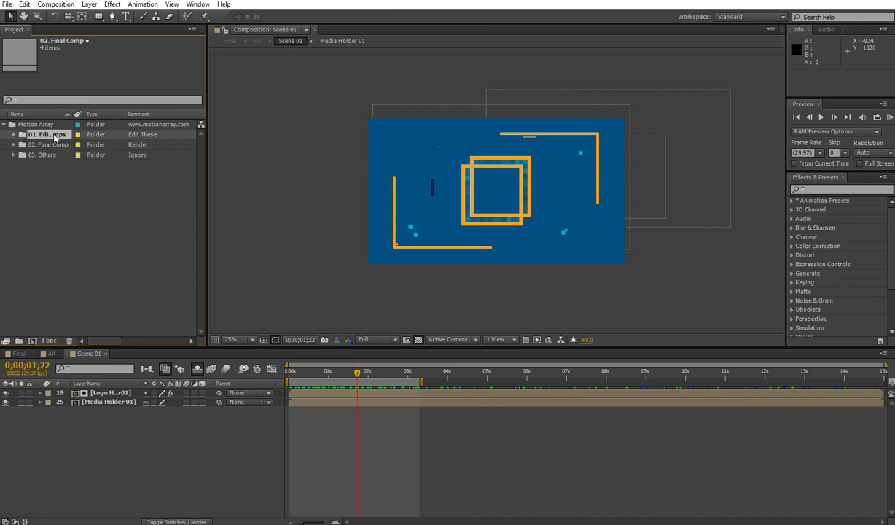
pyautogui.click(14, 135)
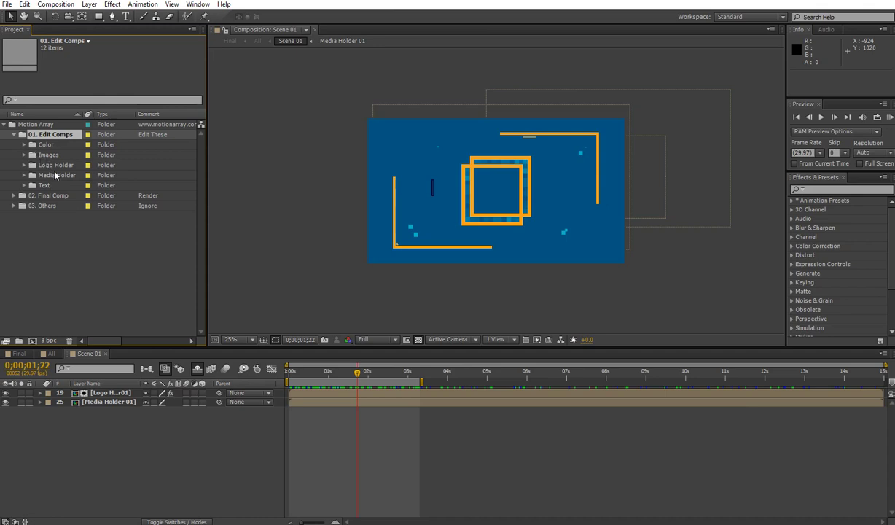
pyautogui.click(54, 165)
pyautogui.click(24, 167)
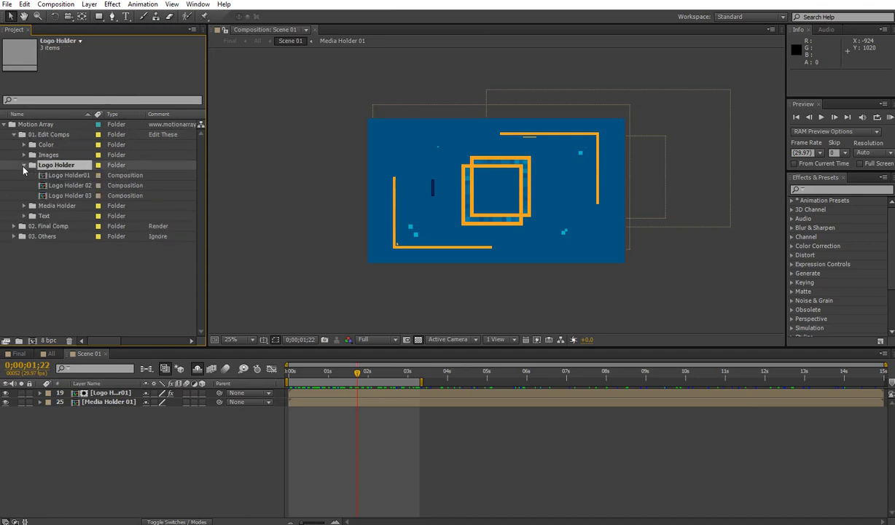
pyautogui.click(58, 175)
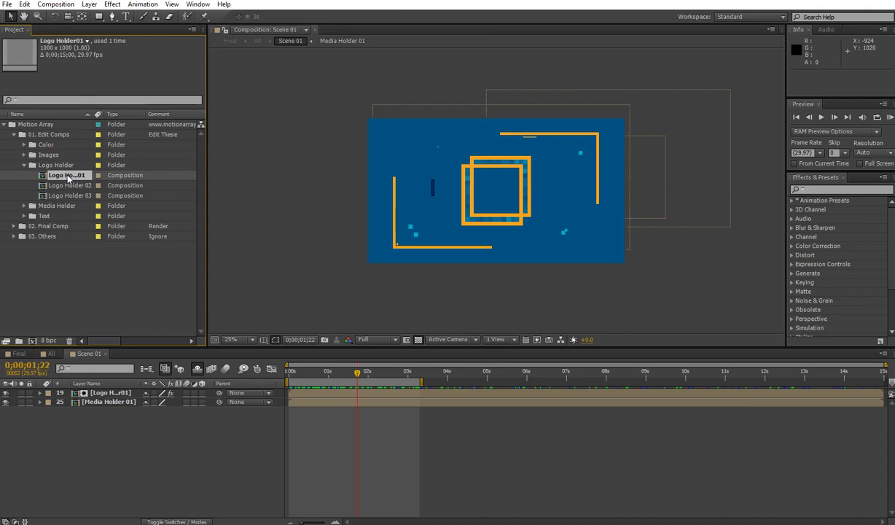
# - Open Logo Holder01 and import the m-circle-v2.png logo file
pyautogui.doubleClick(68, 177)
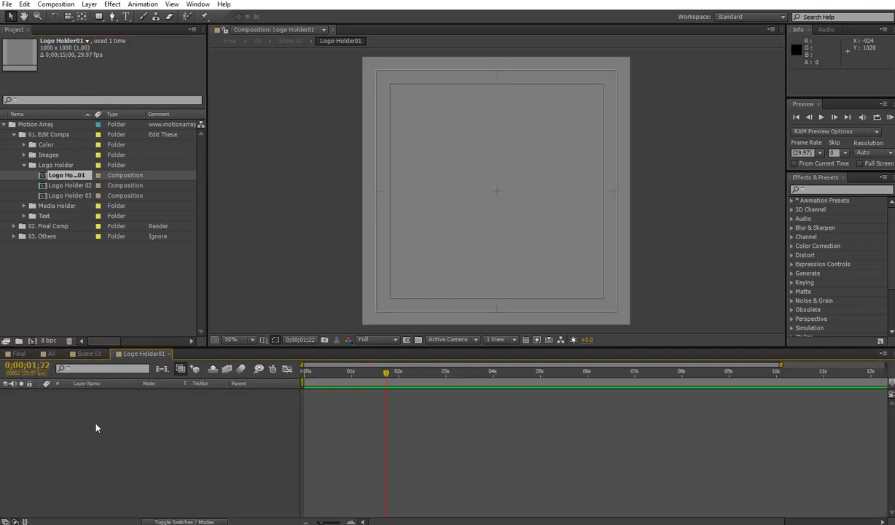
pyautogui.rightClick(65, 286)
pyautogui.click(55, 264)
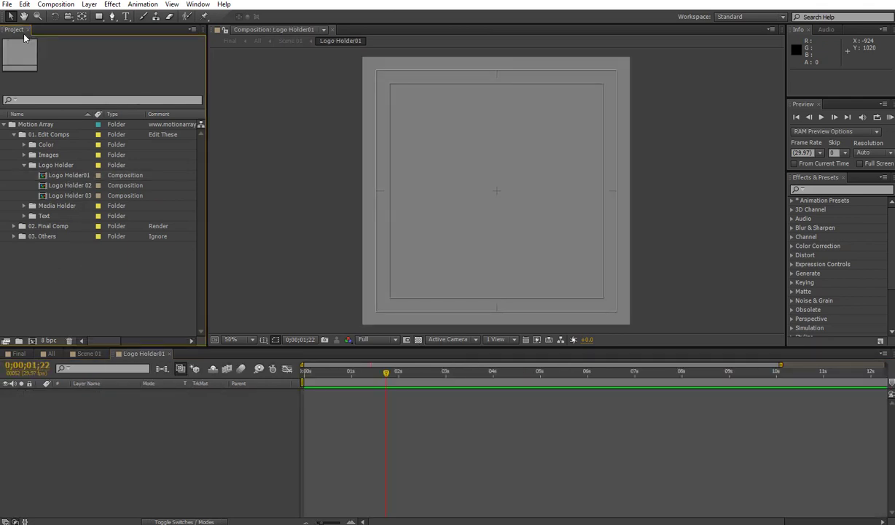
pyautogui.click(9, 6)
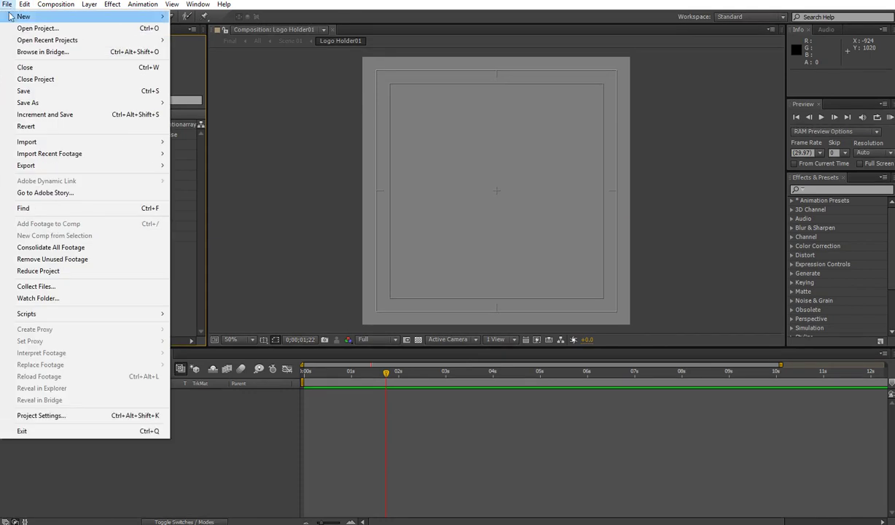
pyautogui.moveTo(47, 141)
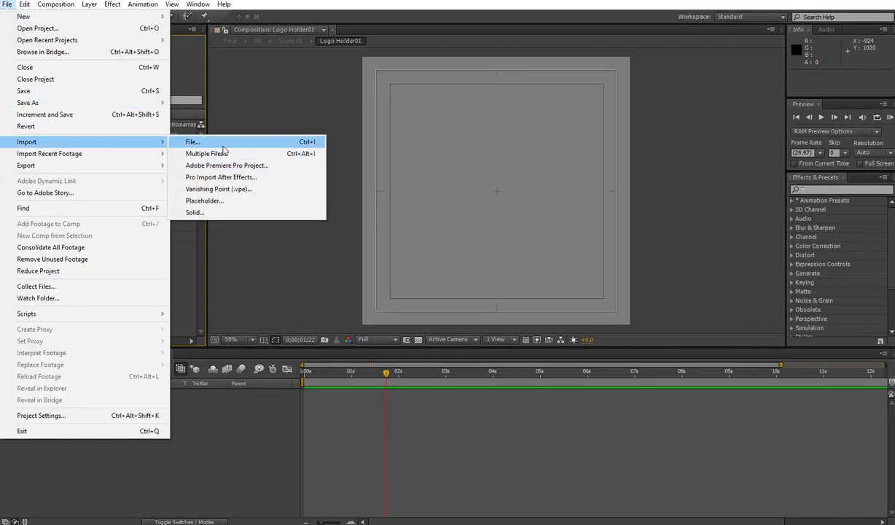
pyautogui.click(219, 143)
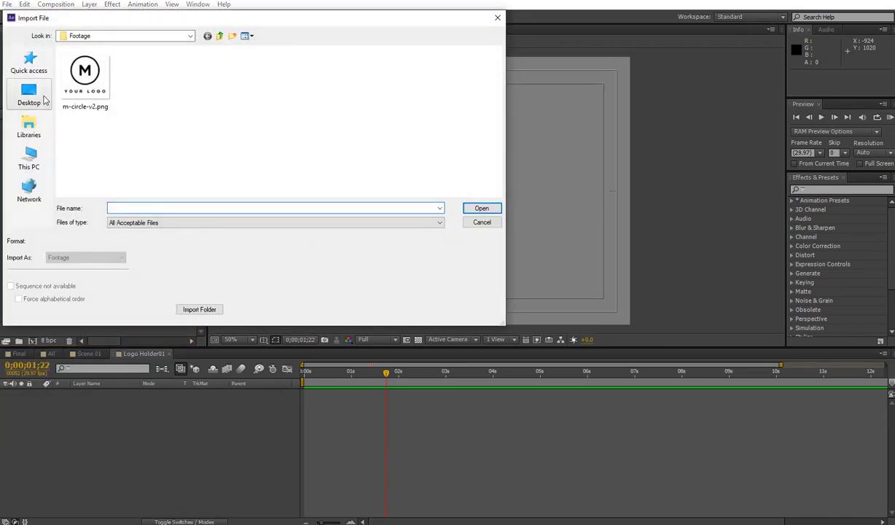
pyautogui.click(86, 79)
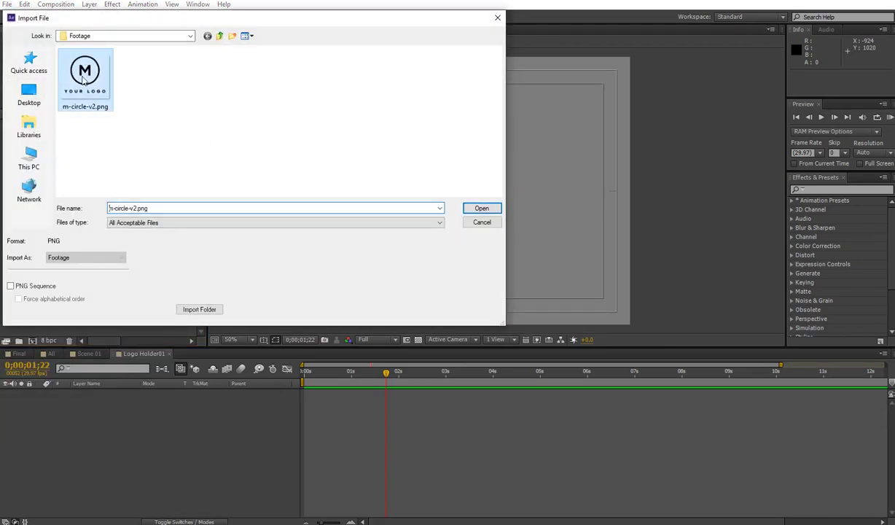
pyautogui.click(479, 208)
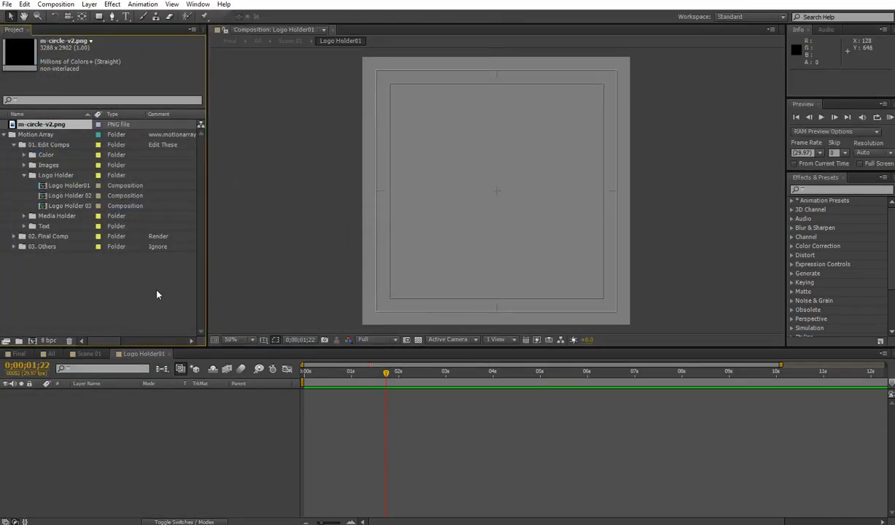
# - Place m-circle-v2.png in Logo Holder01 at 30% scale, then return to Scene 01
pyautogui.moveTo(49, 126); pyautogui.dragTo(87, 435)
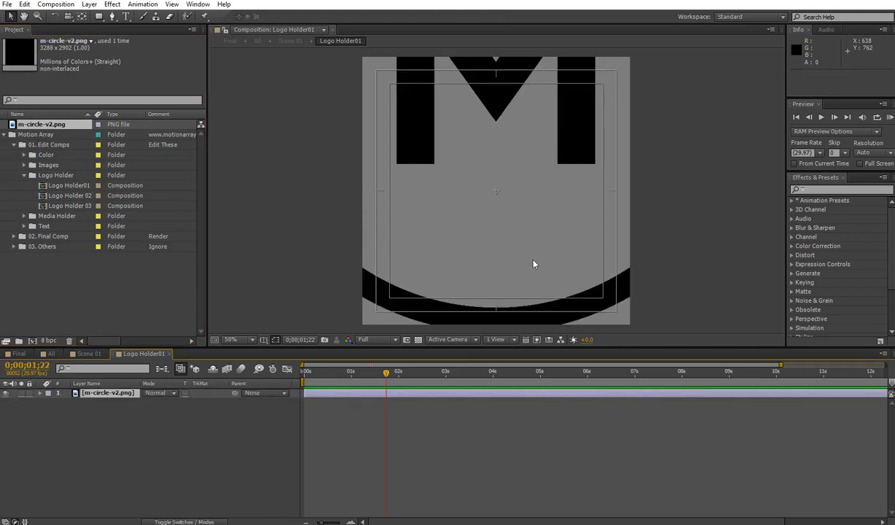
pyautogui.press('s')
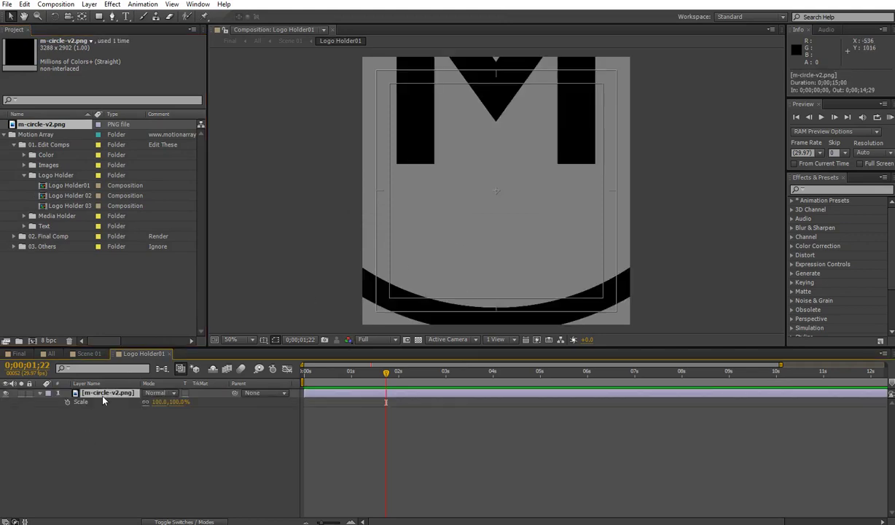
pyautogui.moveTo(157, 402); pyautogui.dragTo(146, 406)
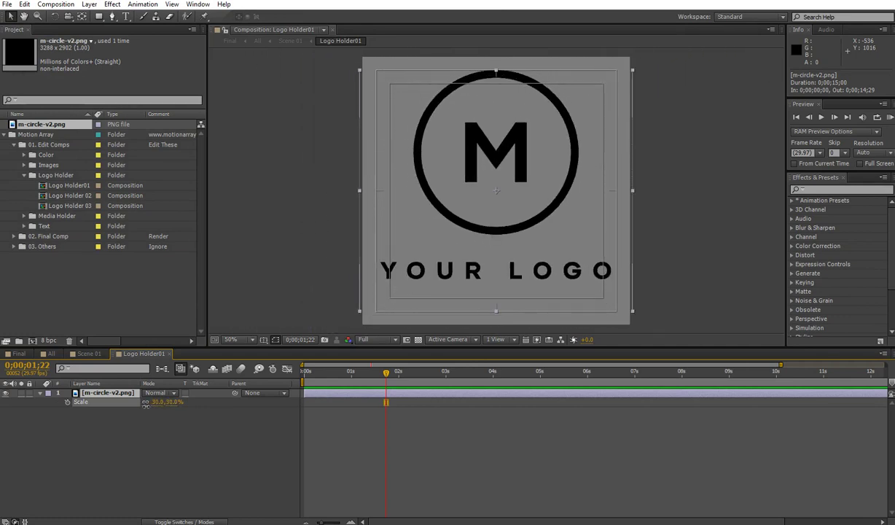
pyautogui.click(153, 412)
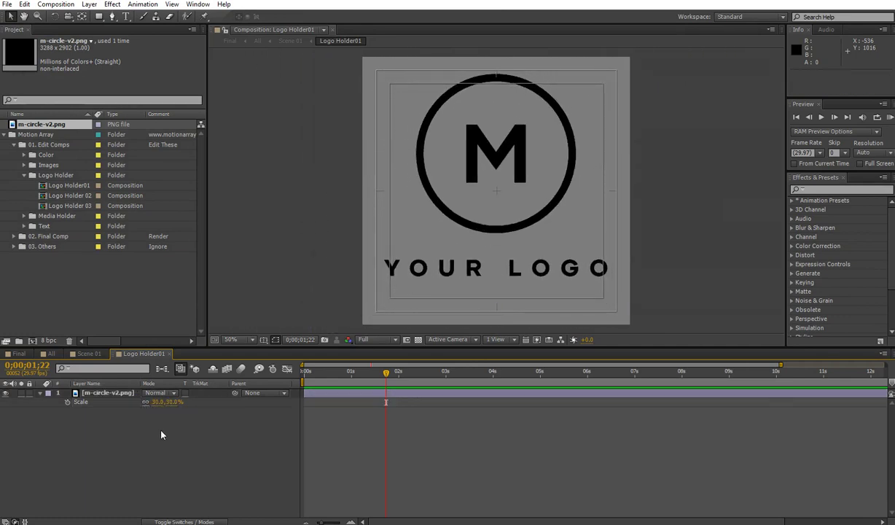
pyautogui.click(87, 354)
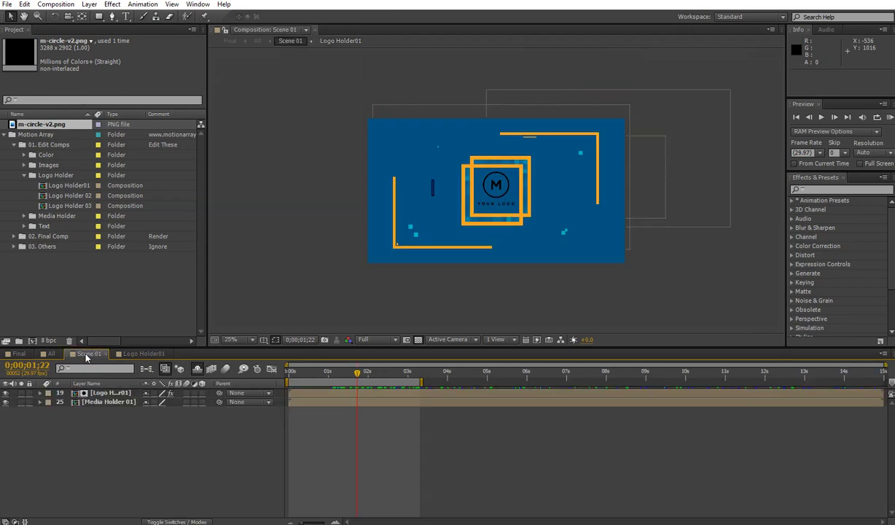
# - Zoom the Scene 01 preview to 50%, fit it back, and check the Media Holder 01 layer
pyautogui.press('.')
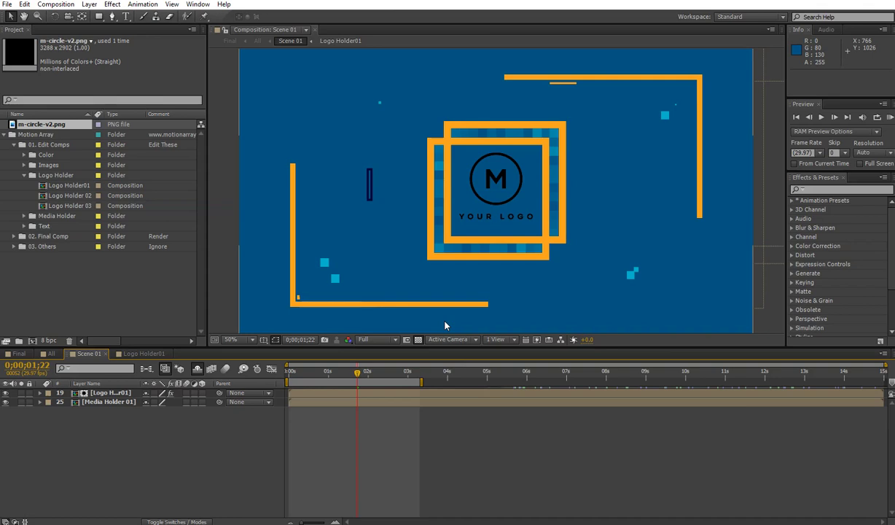
pyautogui.hotkey('shift', '/')
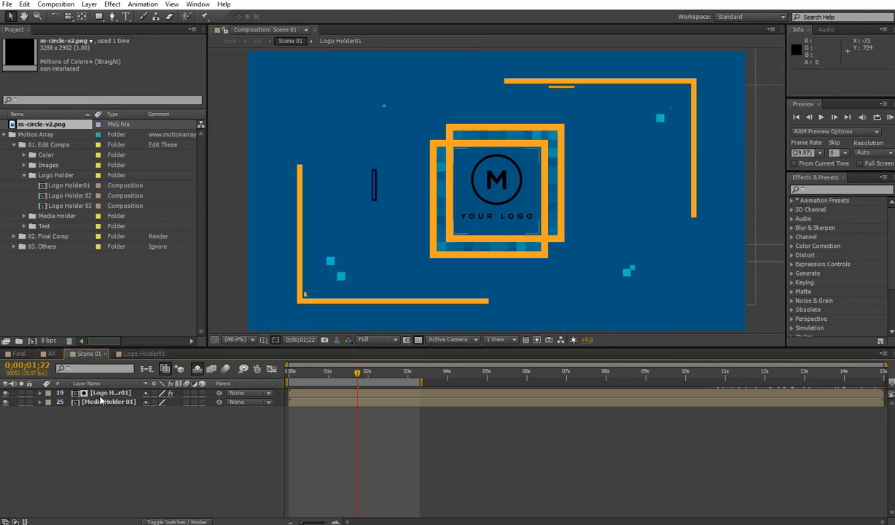
pyautogui.click(136, 402)
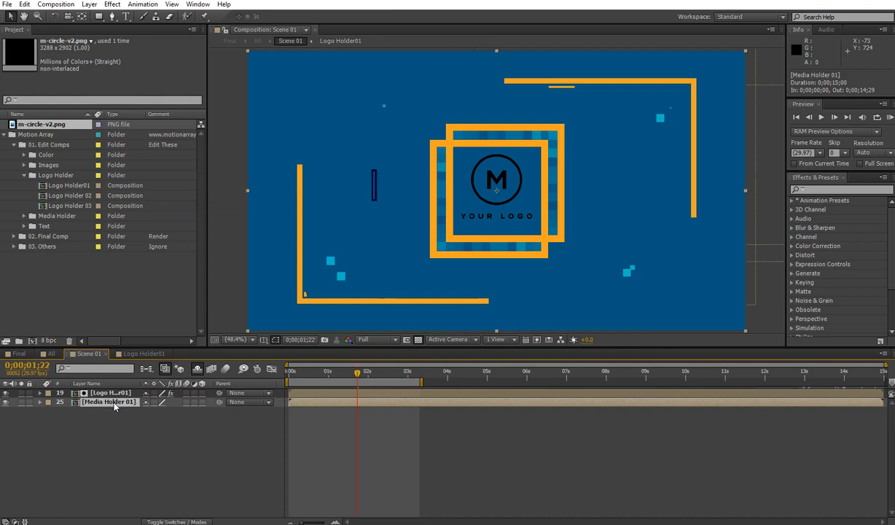
pyautogui.click(115, 422)
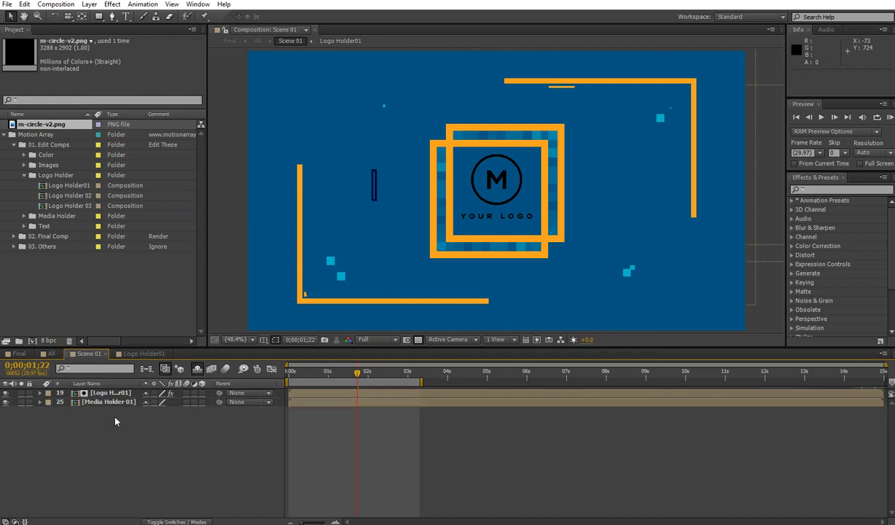
# - Collapse the Logo Holder folder and expand the Color folder to show its composition
pyautogui.click(49, 175)
pyautogui.click(24, 175)
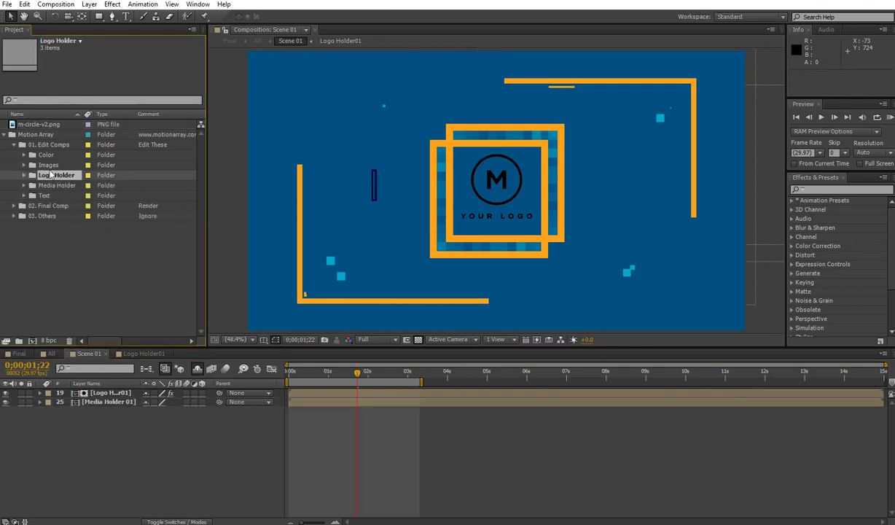
pyautogui.click(50, 155)
pyautogui.click(24, 155)
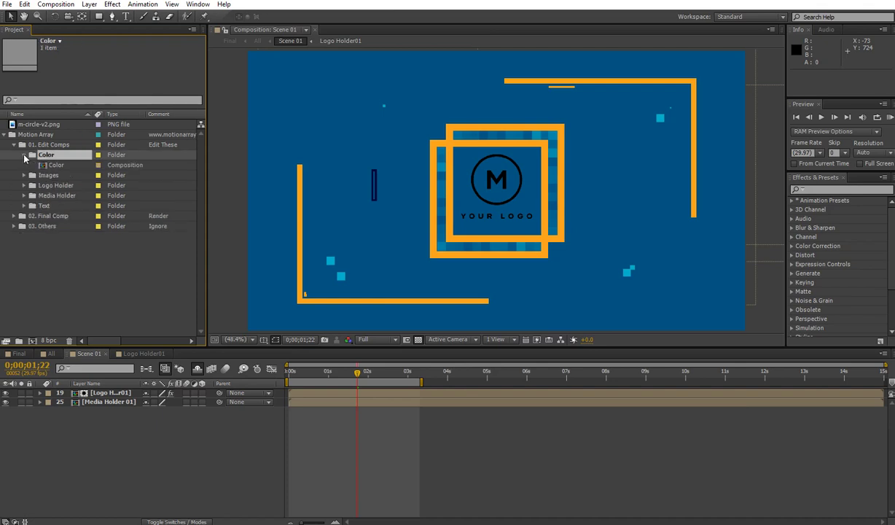
# - Open the Color comp's Effect Controls for Color Scene 01, then return to Scene 01
pyautogui.doubleClick(63, 165)
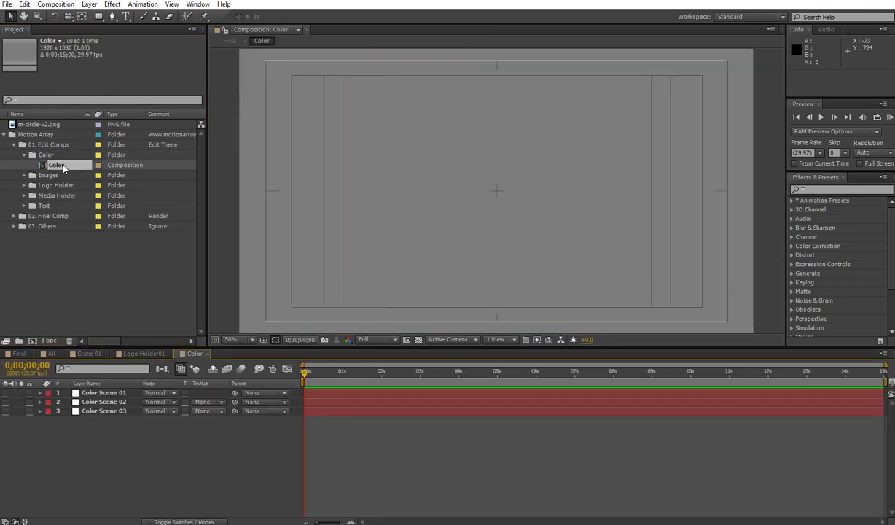
pyautogui.click(96, 394)
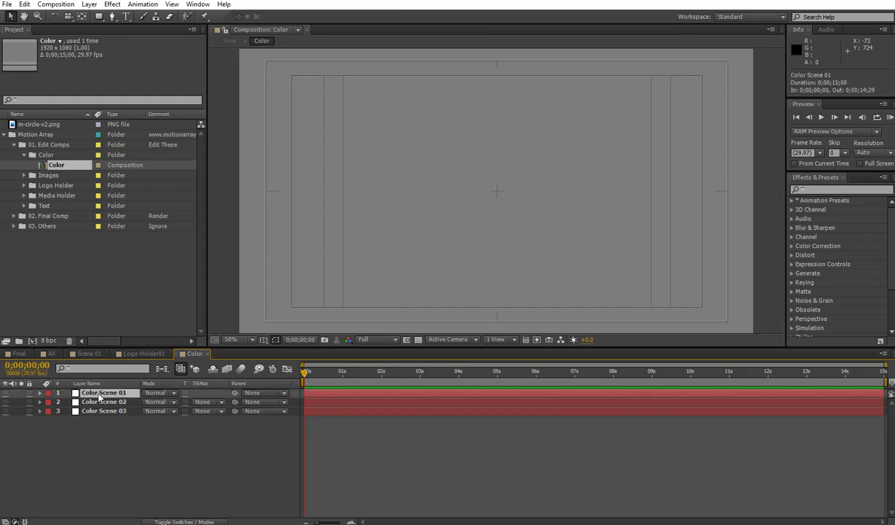
pyautogui.rightClick(99, 397)
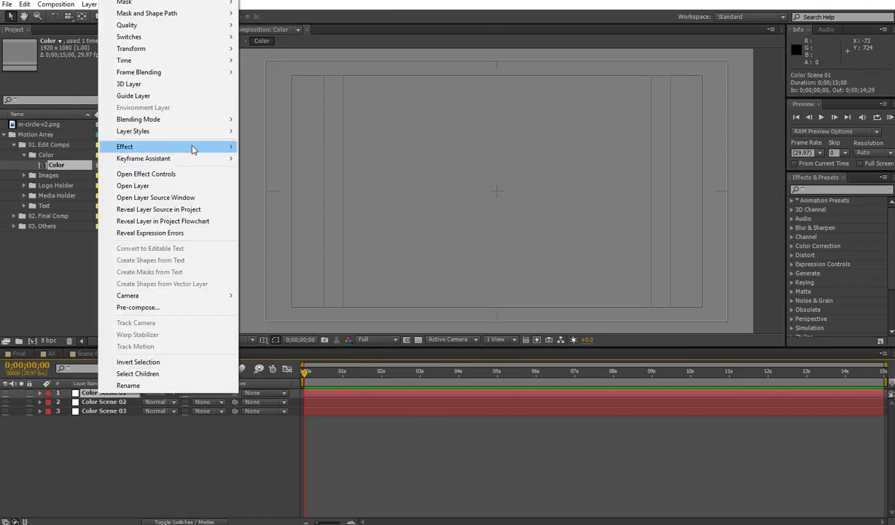
pyautogui.moveTo(216, 146)
pyautogui.click(260, 147)
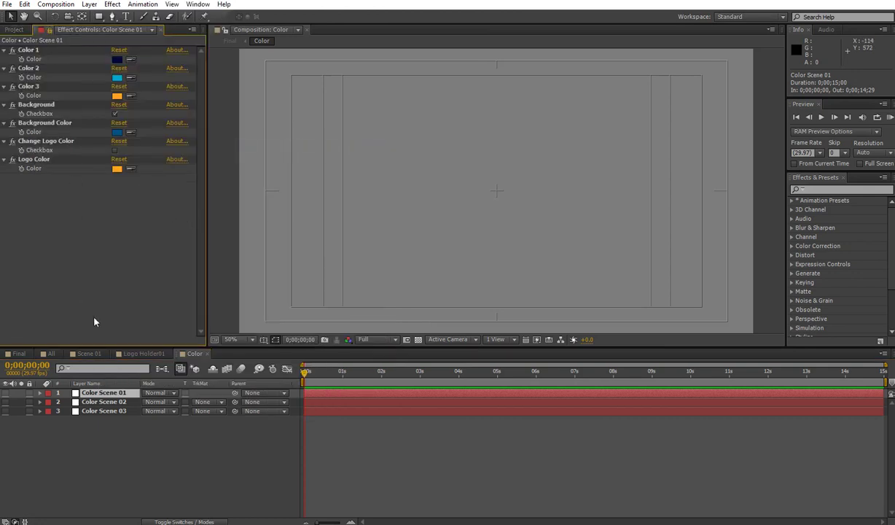
pyautogui.click(88, 354)
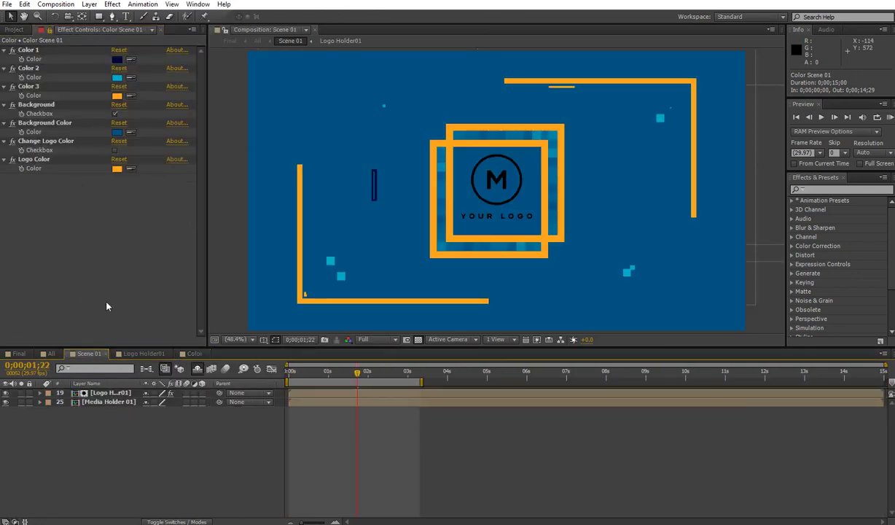
# - Change Color 1 from dark blue to dark green
pyautogui.click(114, 76)
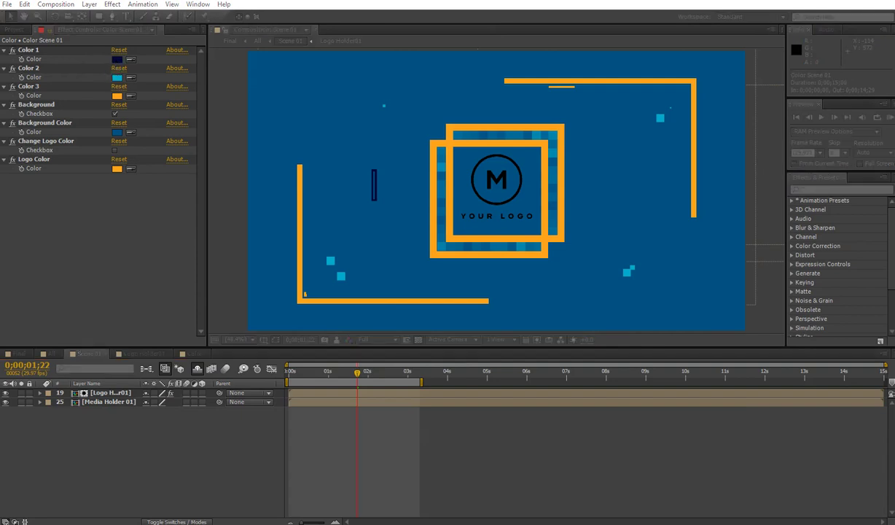
pyautogui.moveTo(226, 208)
pyautogui.mouseDown()
pyautogui.moveTo(188, 229)
pyautogui.moveTo(178, 203)
pyautogui.mouseUp()
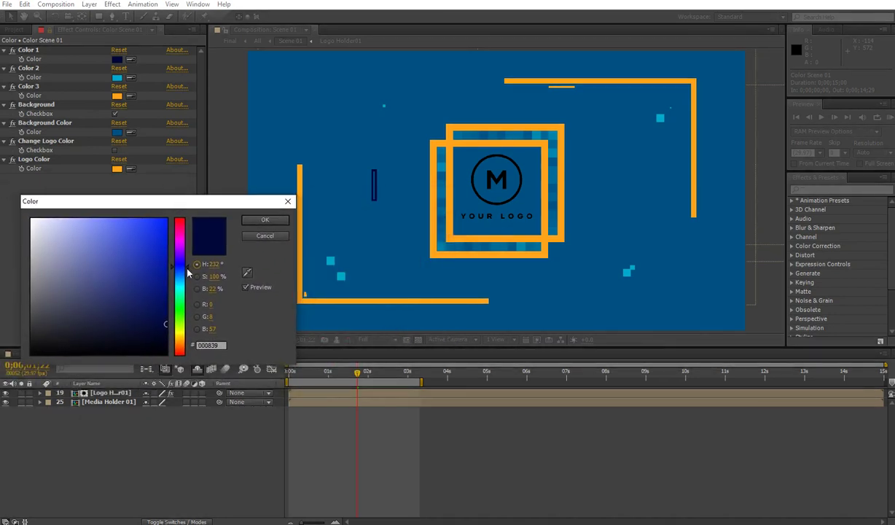
pyautogui.moveTo(184, 270); pyautogui.dragTo(186, 304)
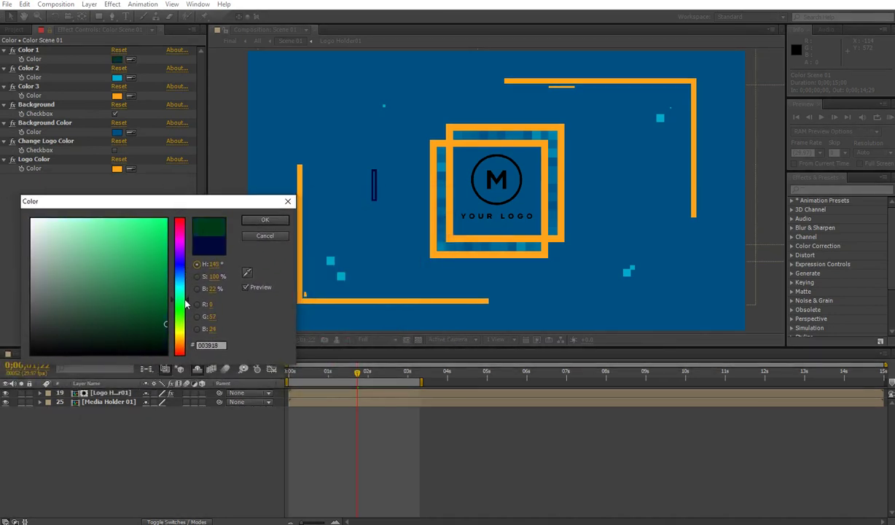
pyautogui.click(256, 220)
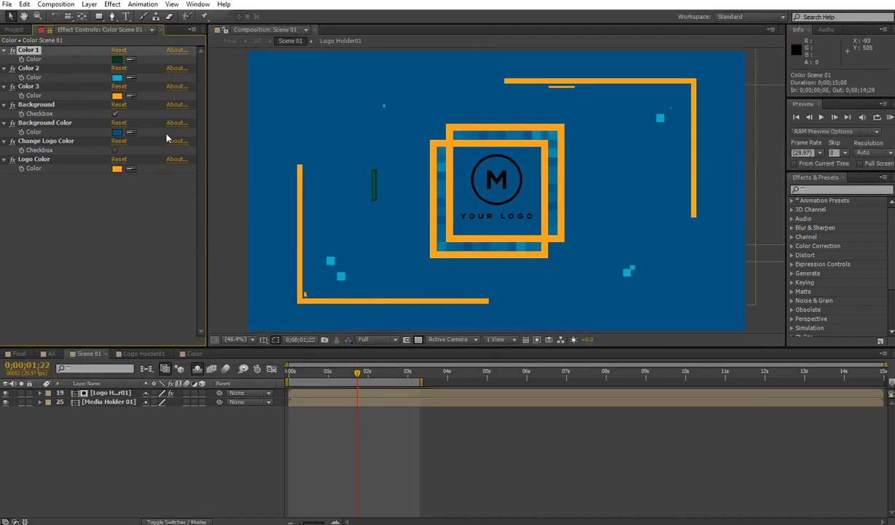
# - Set Color 2 to green #00CC78 and Color 3 to red-orange #FF561B
pyautogui.click(116, 79)
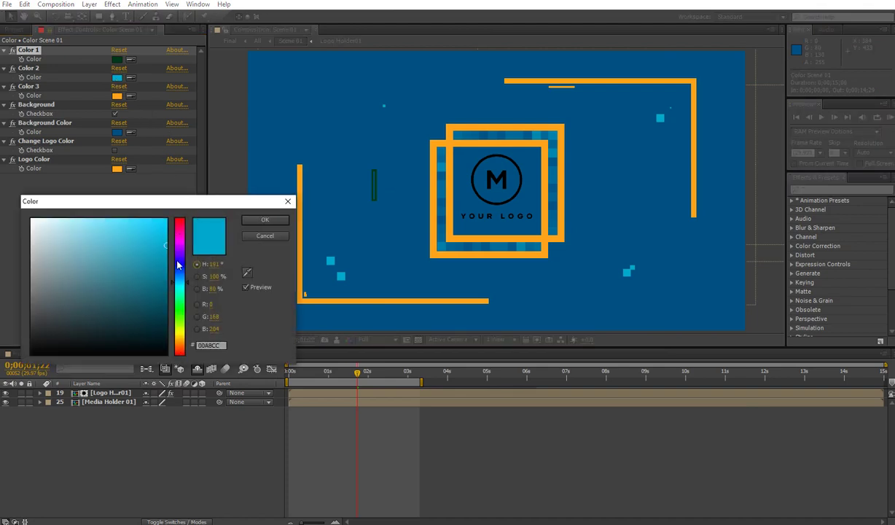
pyautogui.moveTo(181, 285)
pyautogui.mouseDown()
pyautogui.moveTo(183, 312)
pyautogui.moveTo(183, 297)
pyautogui.mouseUp()
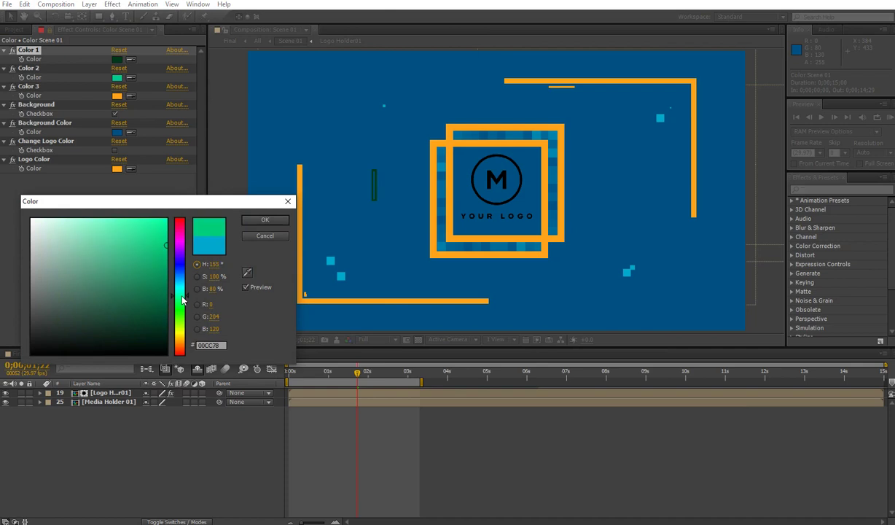
pyautogui.click(264, 220)
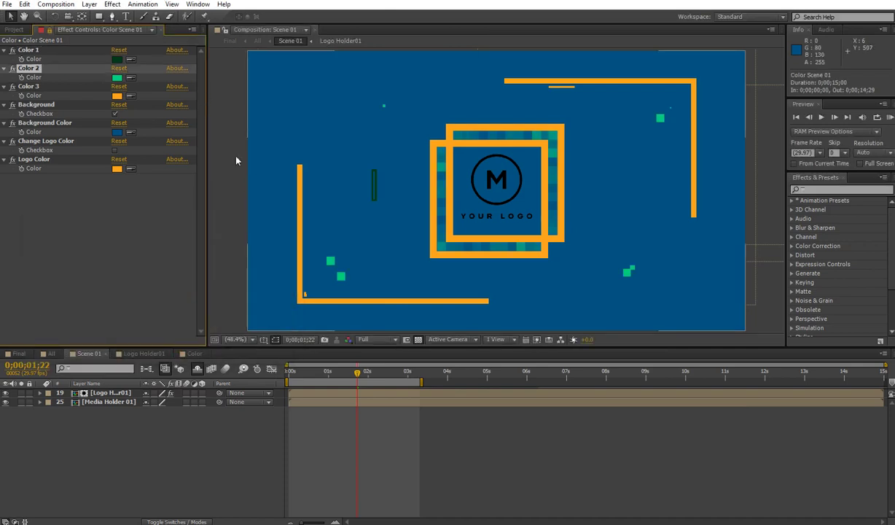
pyautogui.click(116, 95)
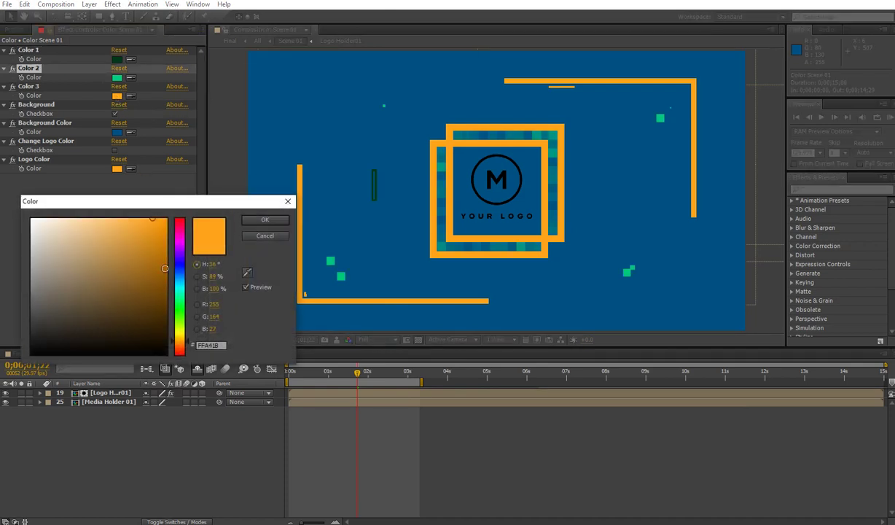
pyautogui.moveTo(183, 344); pyautogui.dragTo(183, 351)
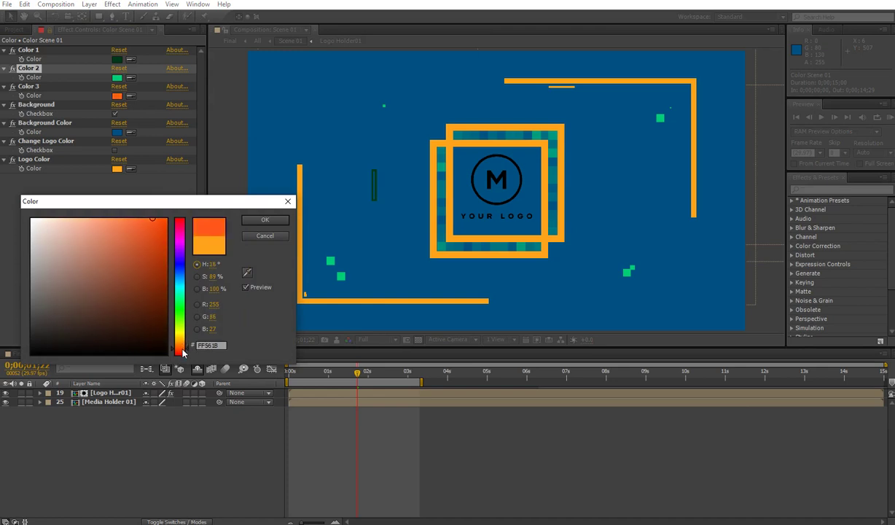
pyautogui.click(264, 220)
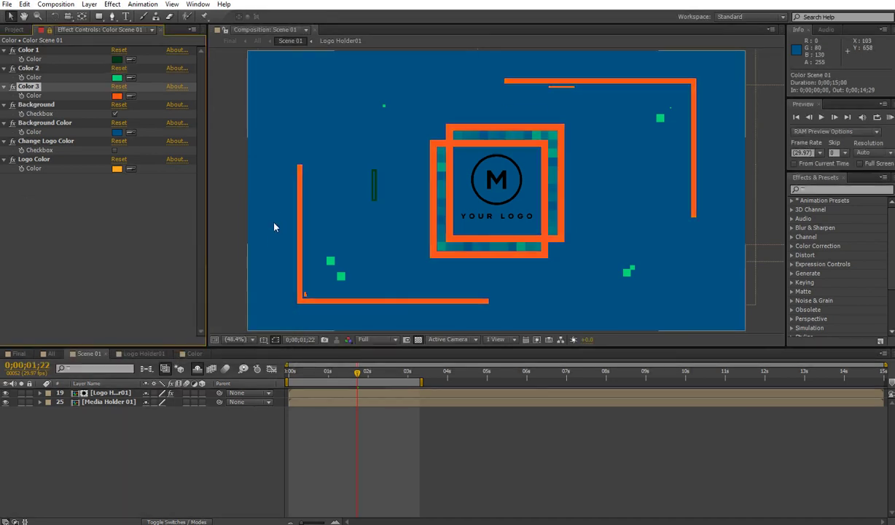
# - Toggle the Background effect to compare, then set Background Color to lighter blue #005382
pyautogui.click(53, 106)
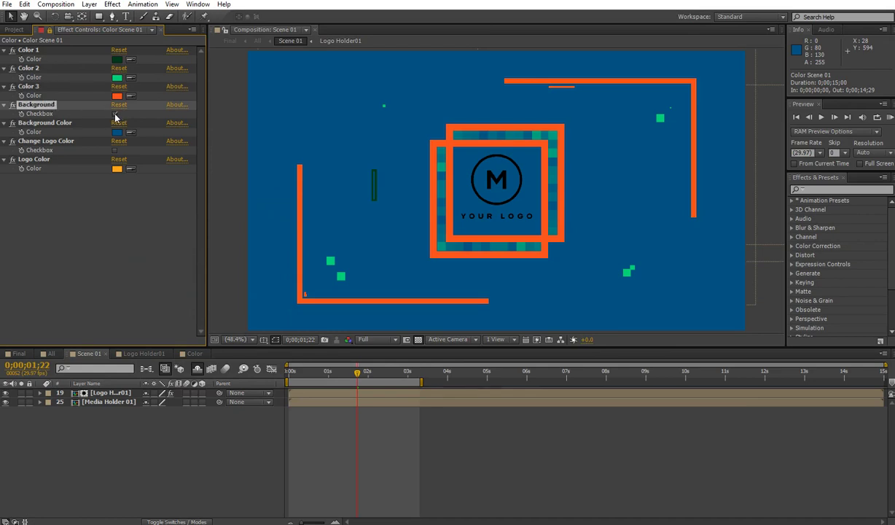
pyautogui.click(115, 114)
pyautogui.click(114, 115)
pyautogui.click(116, 132)
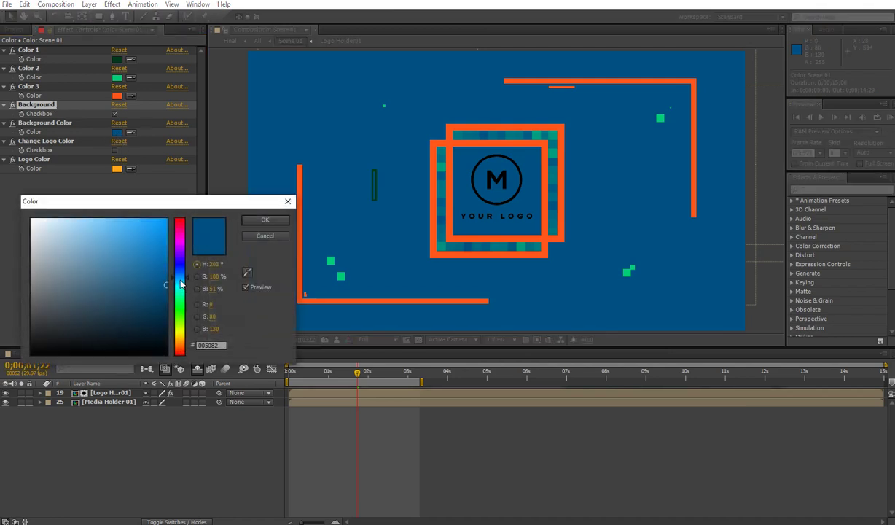
pyautogui.moveTo(181, 285)
pyautogui.mouseDown()
pyautogui.moveTo(180, 305)
pyautogui.moveTo(182, 269)
pyautogui.mouseUp()
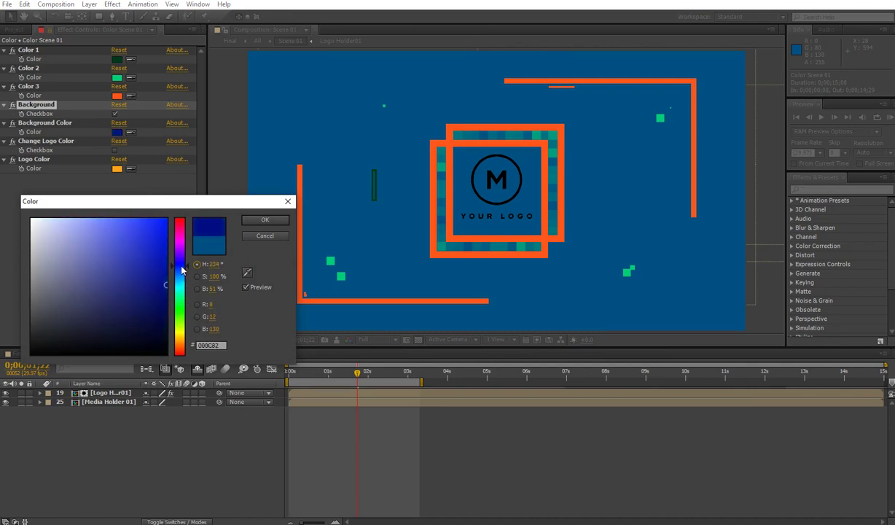
pyautogui.click(267, 220)
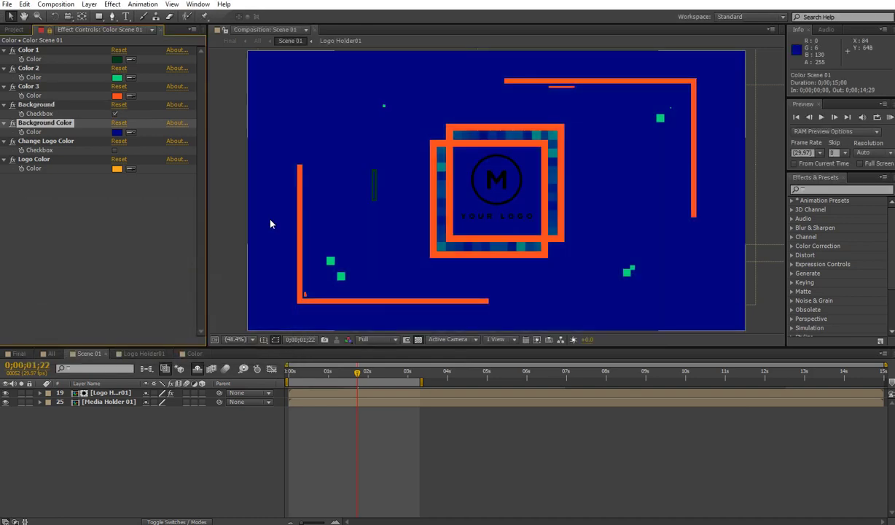
pyautogui.click(117, 132)
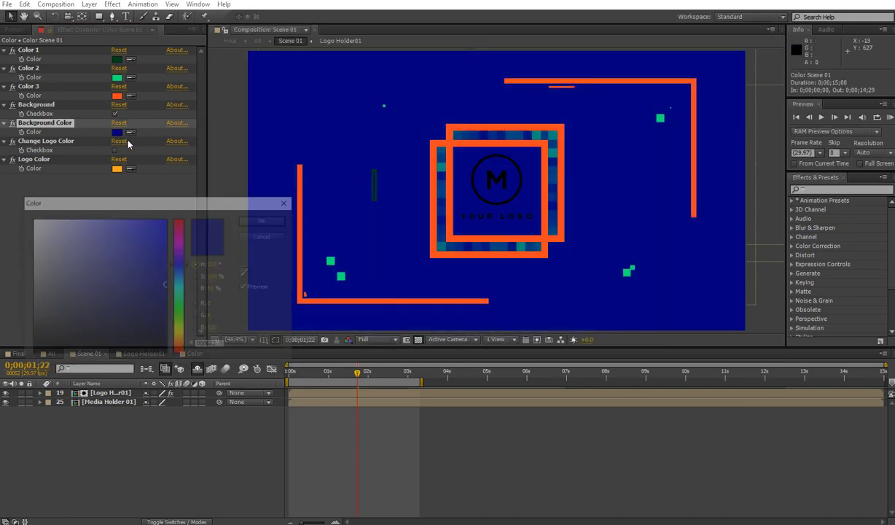
pyautogui.moveTo(176, 269); pyautogui.dragTo(178, 282)
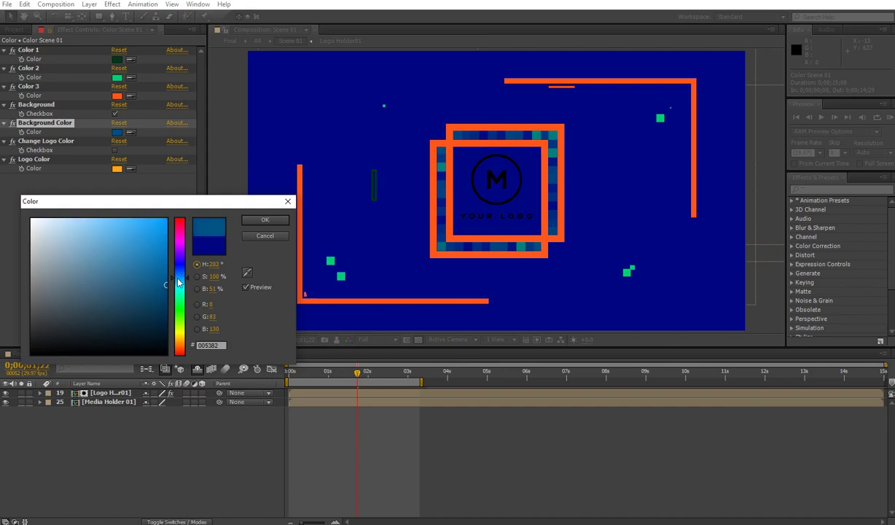
pyautogui.click(264, 220)
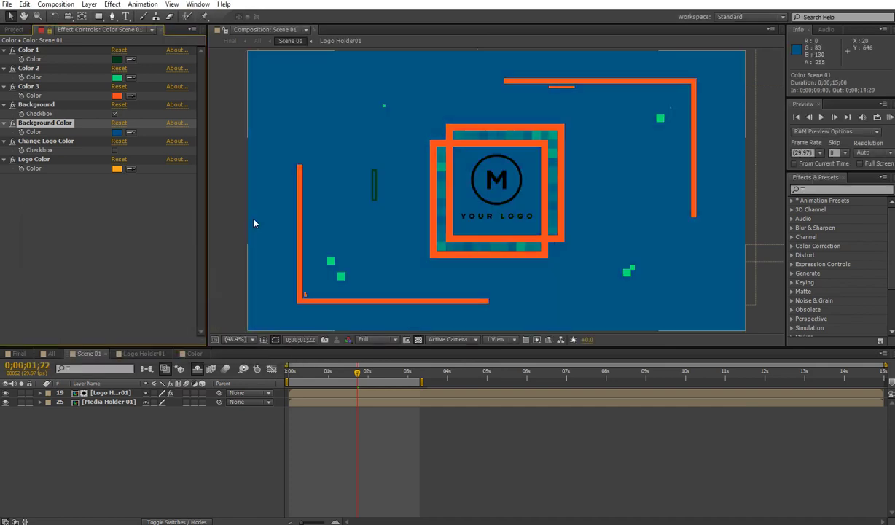
# - Enable Change Logo Color and make the logo and its text blue #230CCC
pyautogui.click(113, 187)
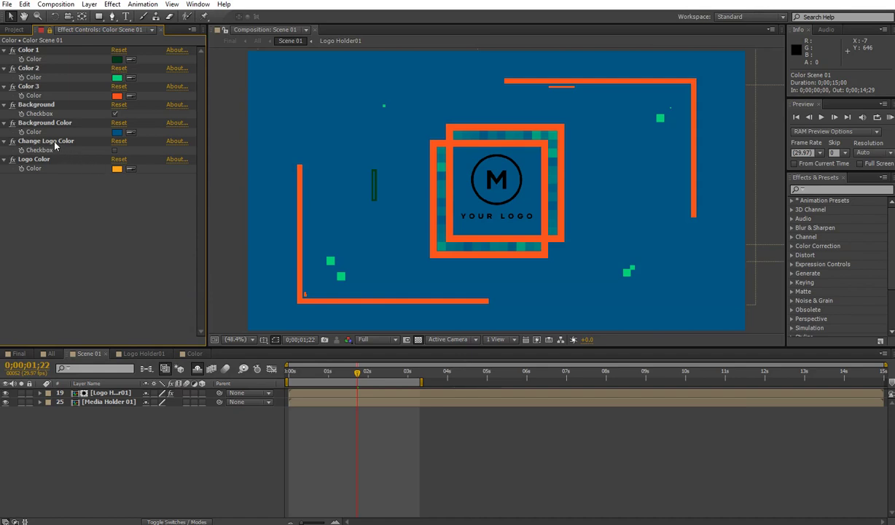
pyautogui.click(55, 144)
pyautogui.click(114, 150)
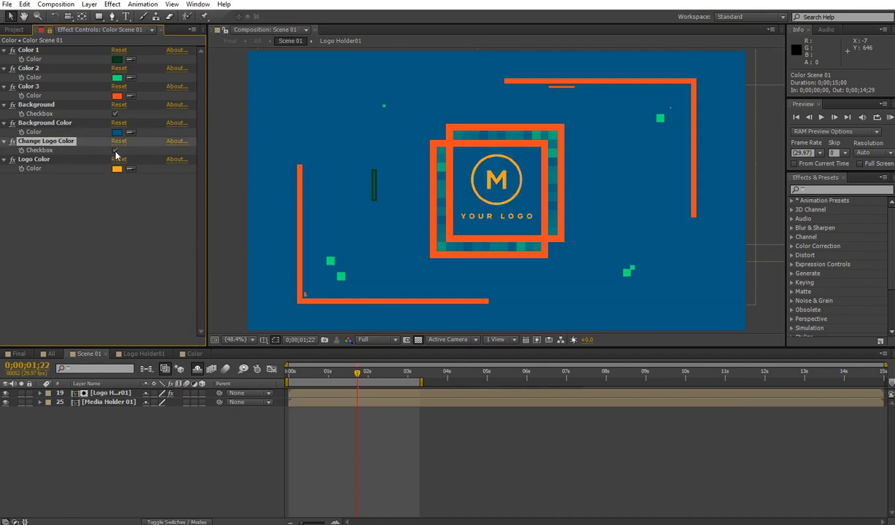
pyautogui.click(115, 151)
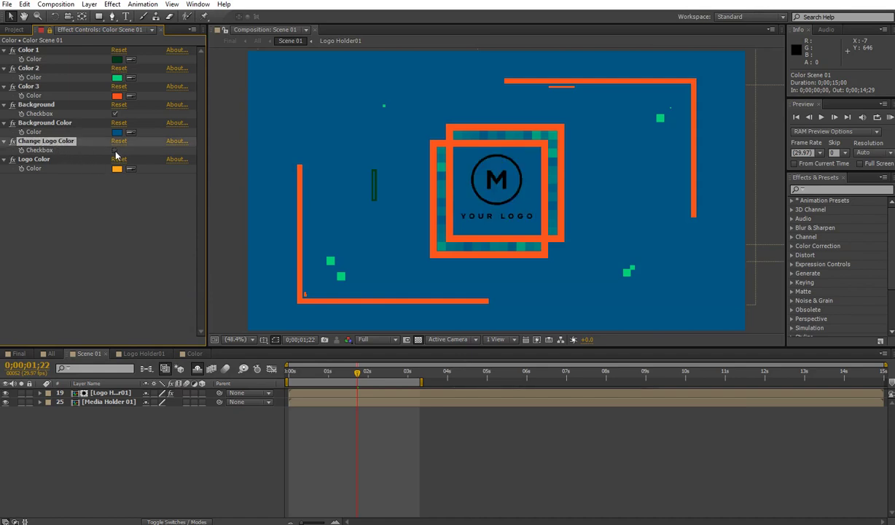
pyautogui.click(117, 169)
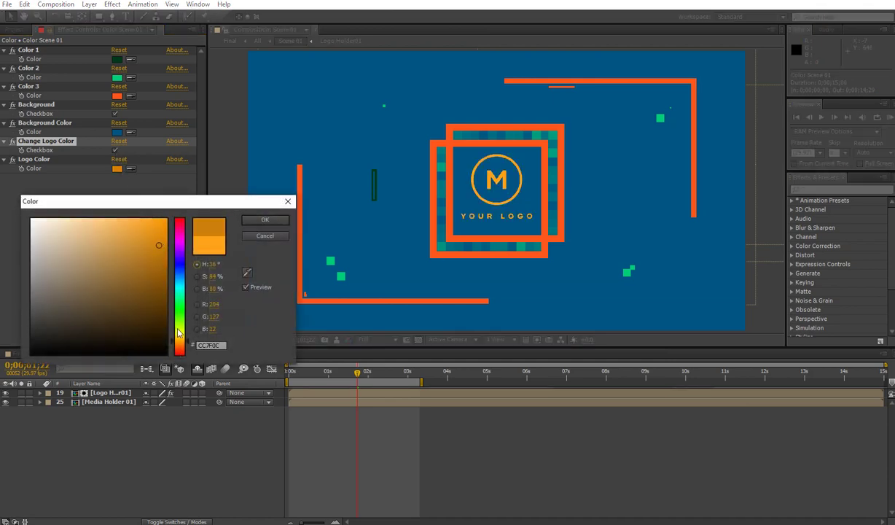
pyautogui.click(180, 340)
pyautogui.moveTo(180, 340)
pyautogui.mouseDown()
pyautogui.moveTo(183, 265)
pyautogui.moveTo(167, 257)
pyautogui.mouseUp()
pyautogui.click(264, 220)
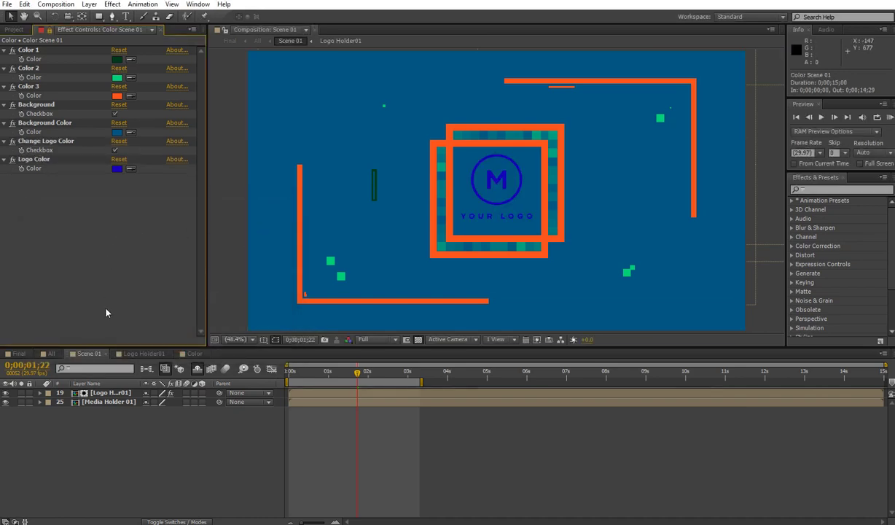
pyautogui.click(105, 403)
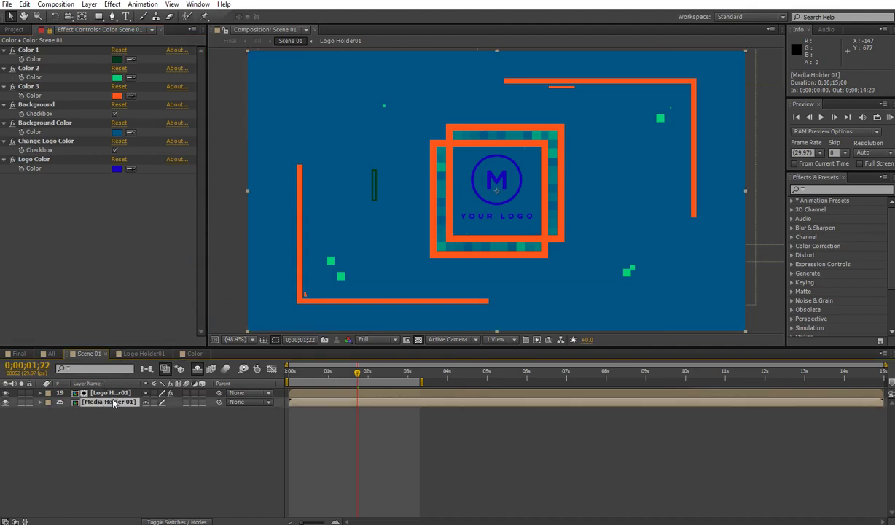
# - Inside Media Holder 01, add a dark green 1920×1080 solid, Deep Lime Green Solid 1
pyautogui.doubleClick(110, 402)
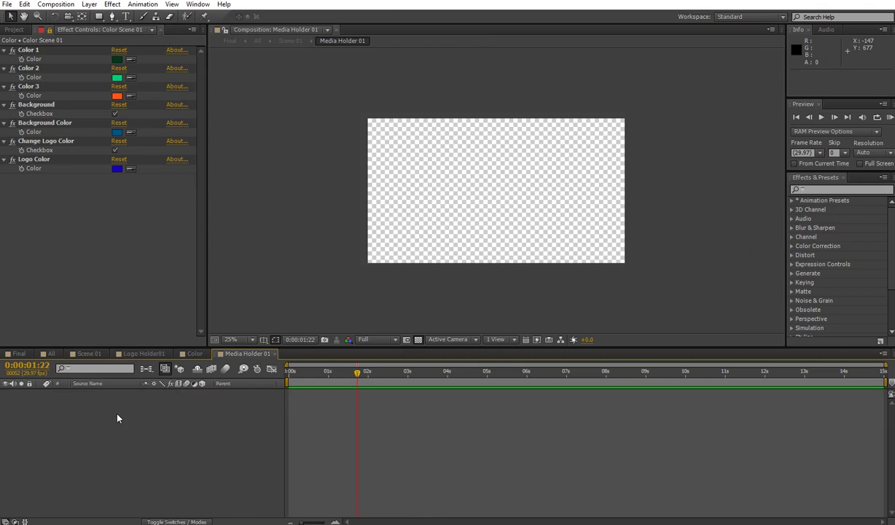
pyautogui.hotkey('ctrl', 'y')
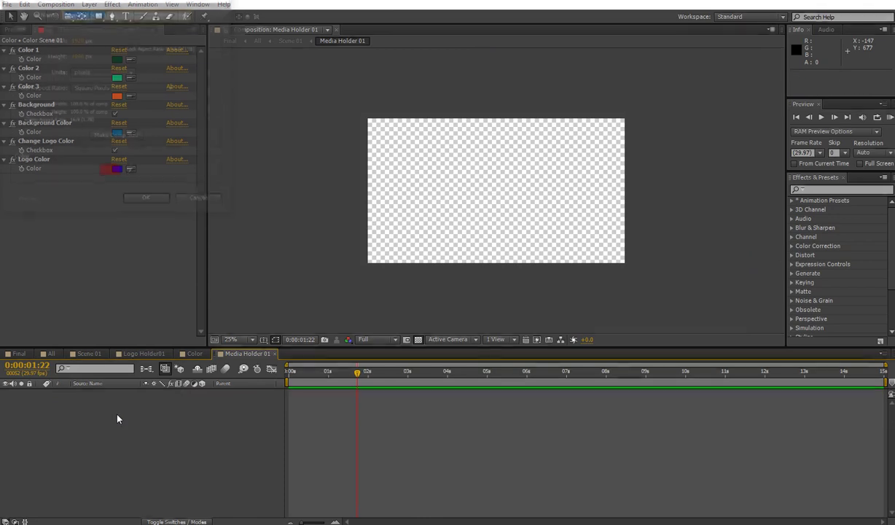
pyautogui.click(109, 172)
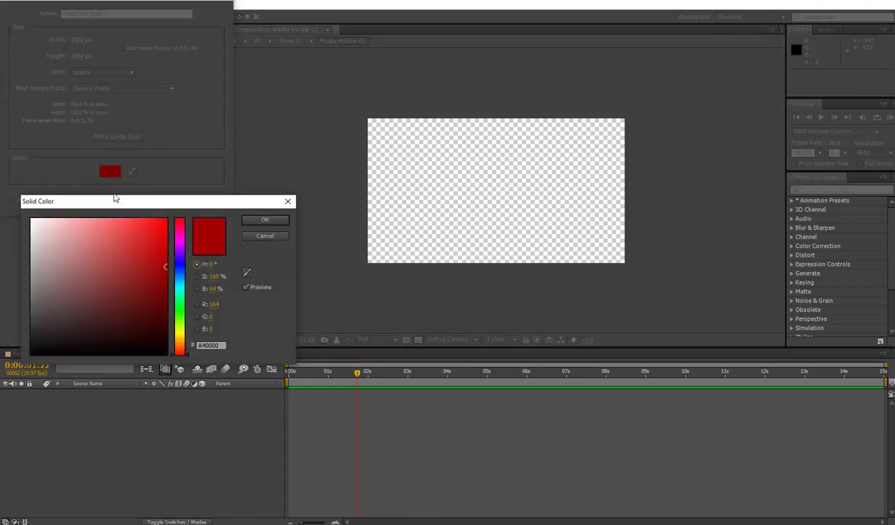
pyautogui.moveTo(180, 277); pyautogui.dragTo(182, 321)
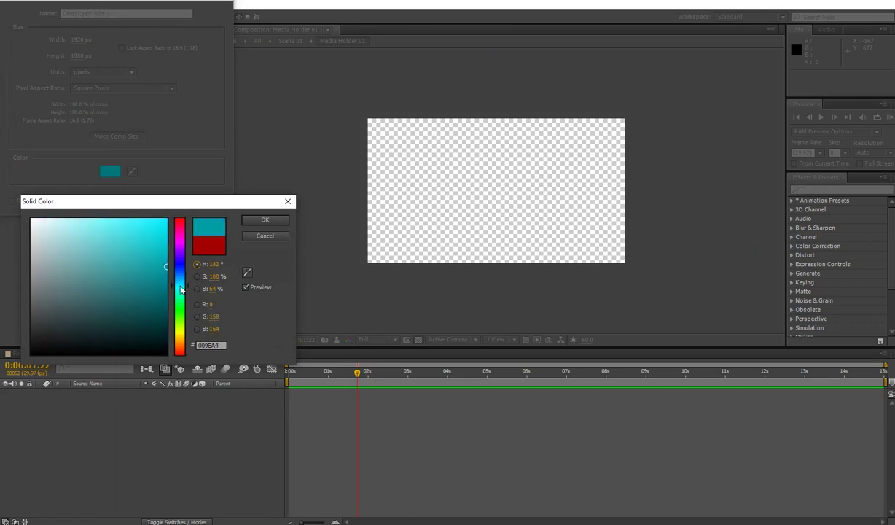
pyautogui.moveTo(162, 304); pyautogui.dragTo(163, 312)
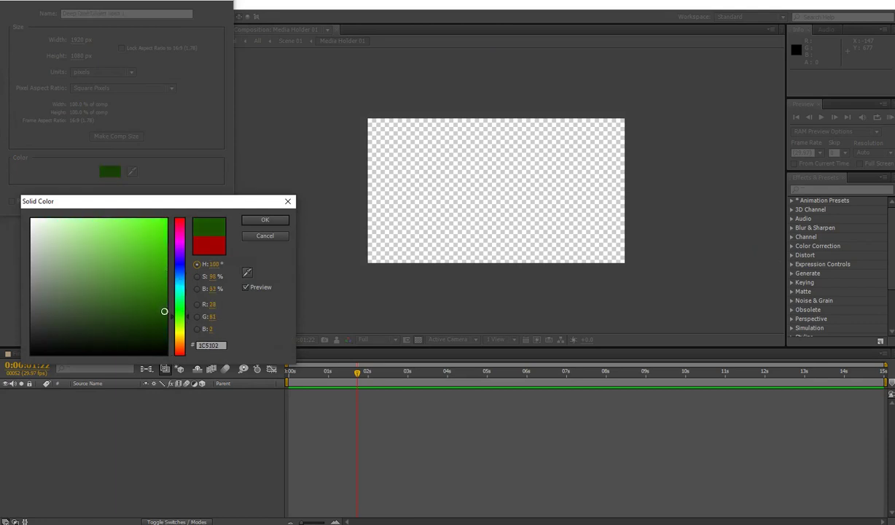
pyautogui.click(264, 220)
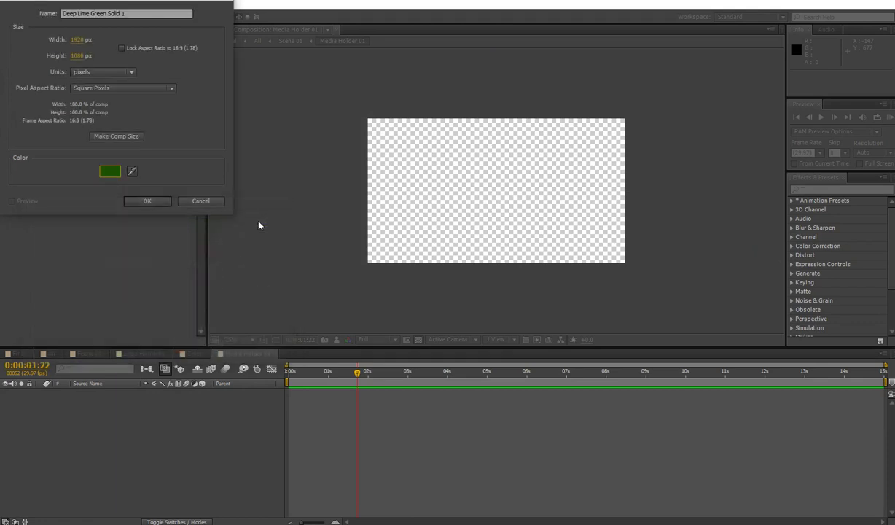
pyautogui.click(157, 205)
pyautogui.click(144, 437)
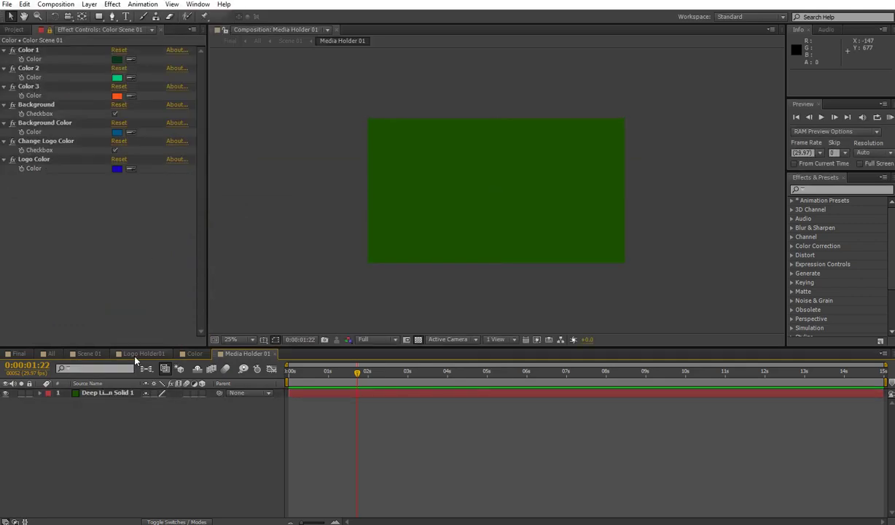
# - In Scene 01, toggle Background and Change Logo Color, leaving Background on and Change Logo Color off
pyautogui.click(89, 355)
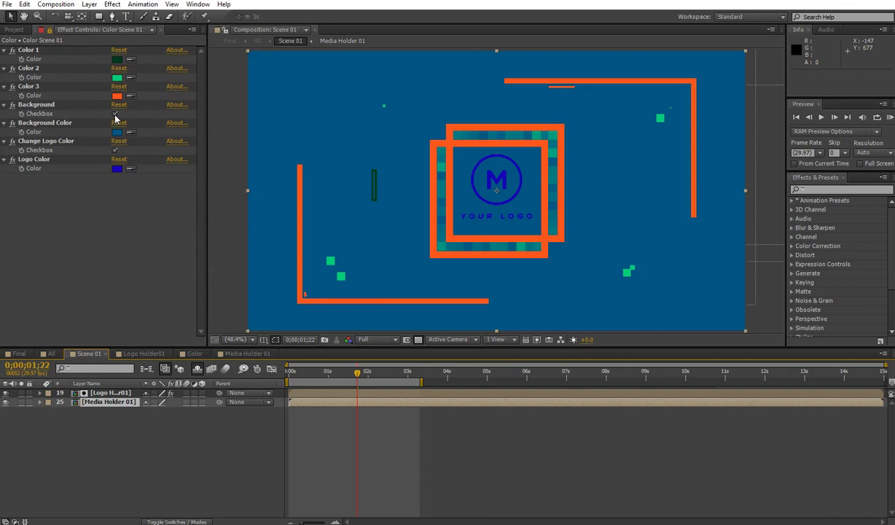
pyautogui.click(114, 115)
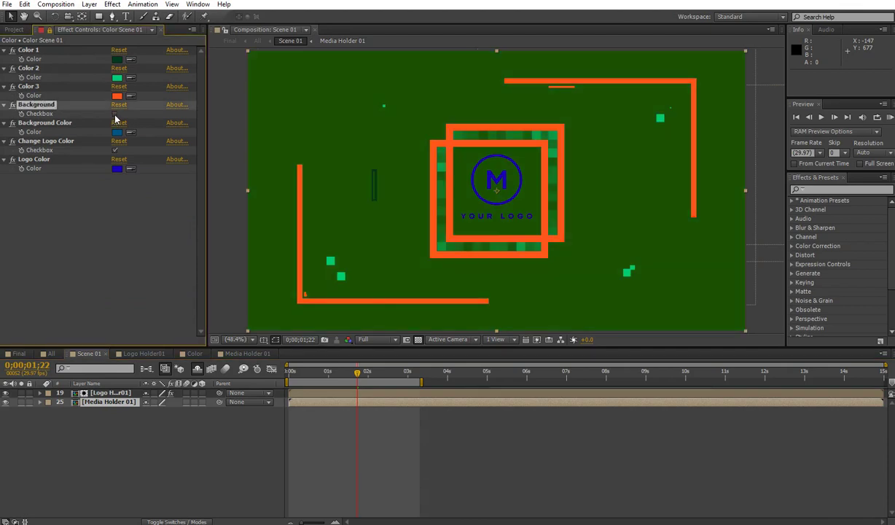
pyautogui.click(115, 114)
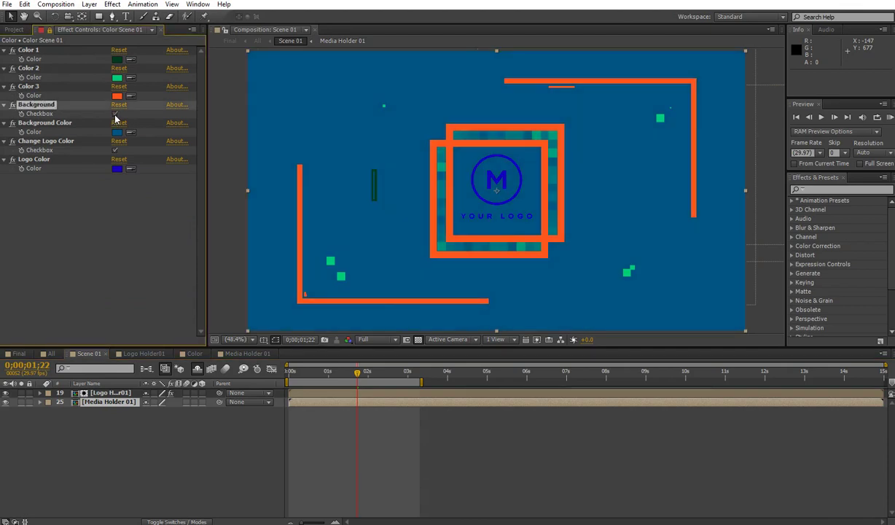
pyautogui.click(115, 114)
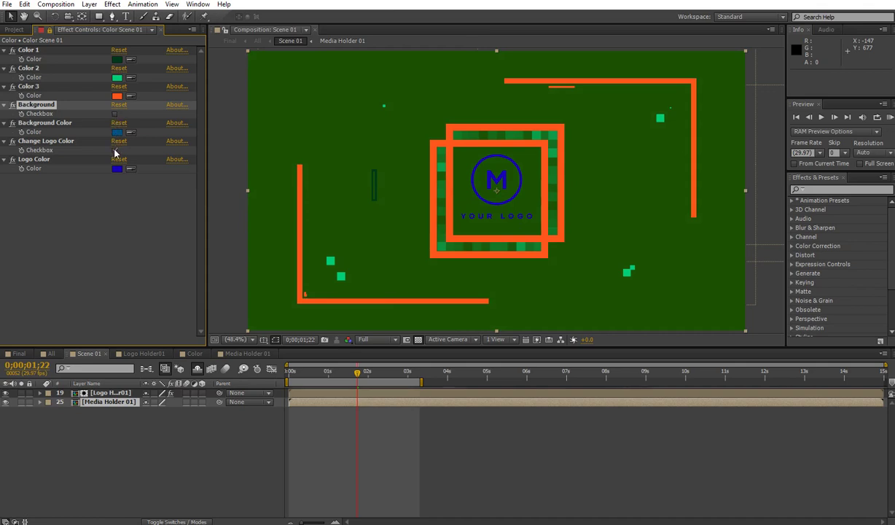
pyautogui.click(114, 150)
pyautogui.click(115, 151)
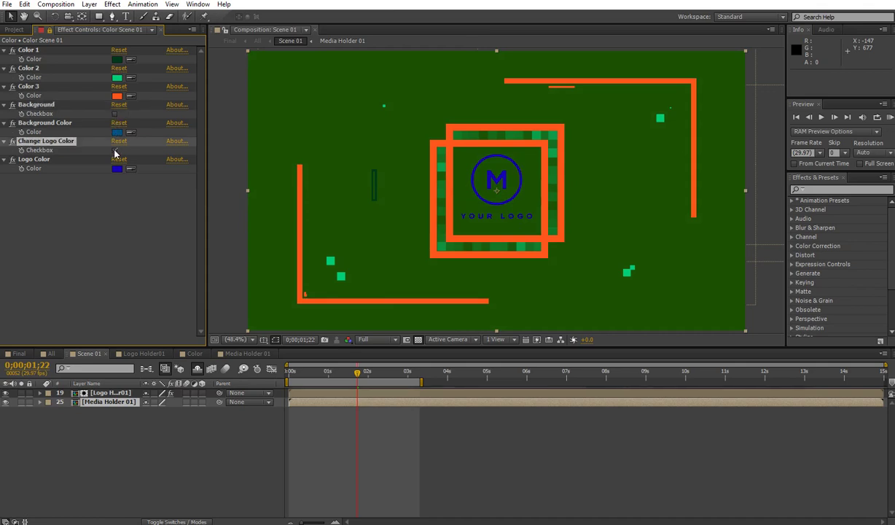
pyautogui.click(114, 150)
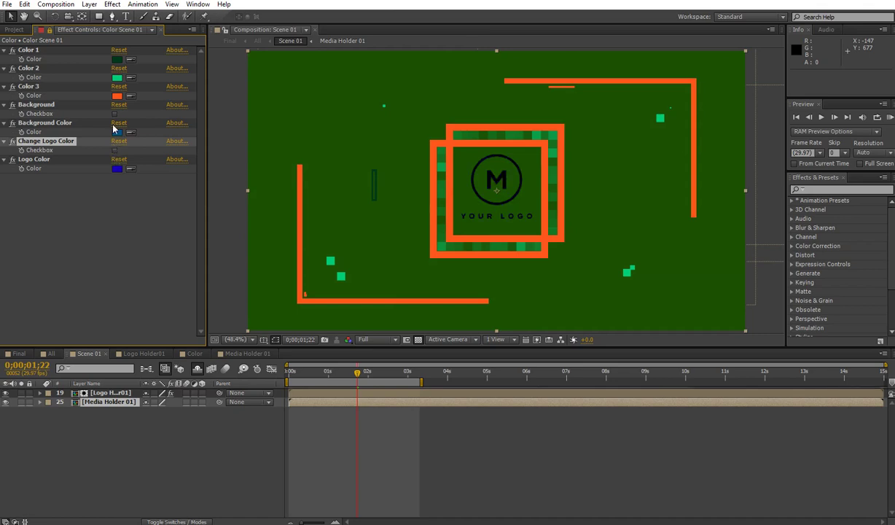
pyautogui.click(114, 114)
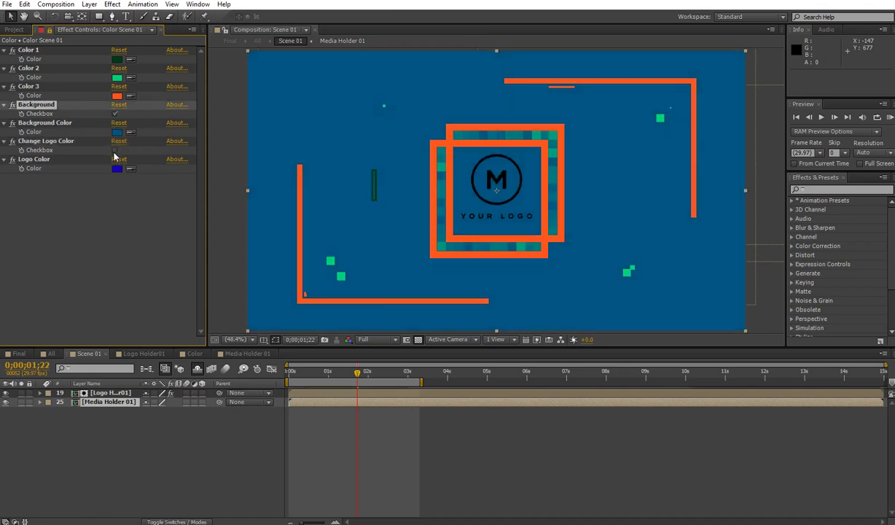